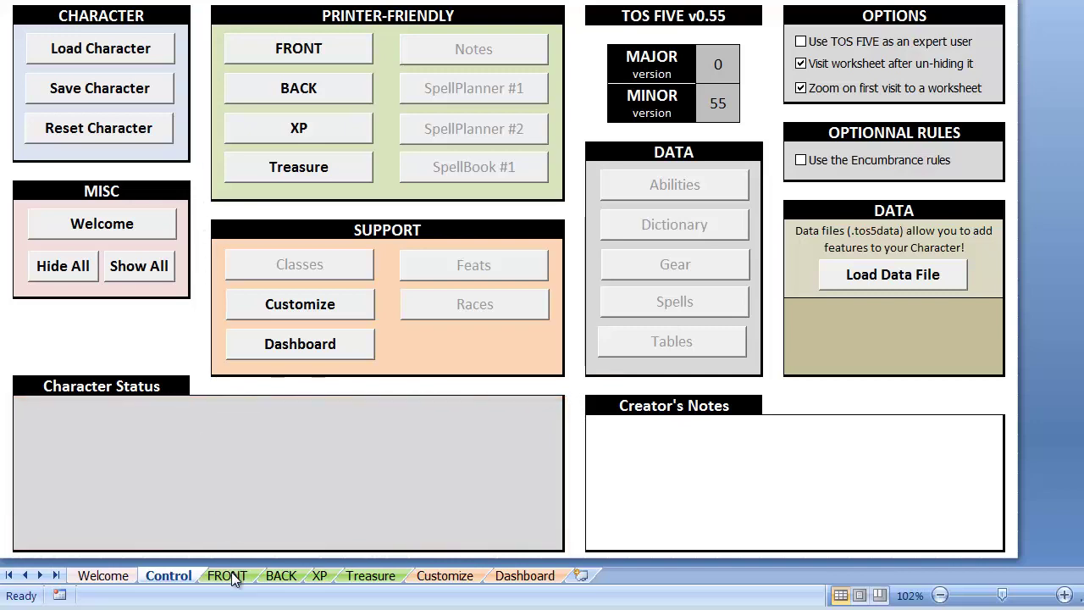
On the FRONT worksheet, name the character Miella and set the race to Dwarf (Hill)
{"action": "key", "text": "ctrl+Page_Down"}
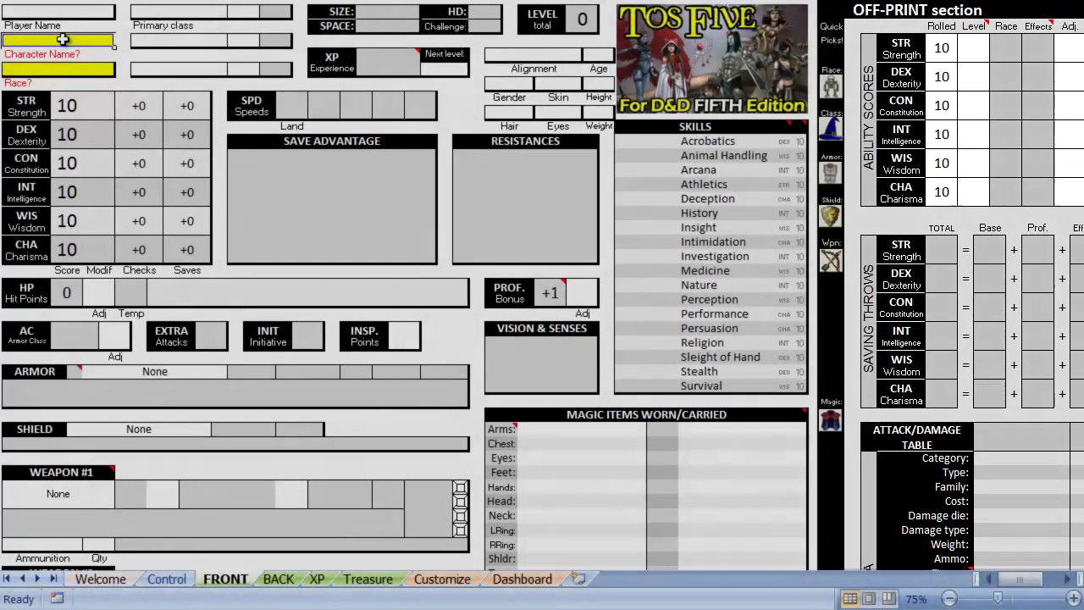
{"action": "type", "text": "Mi"}
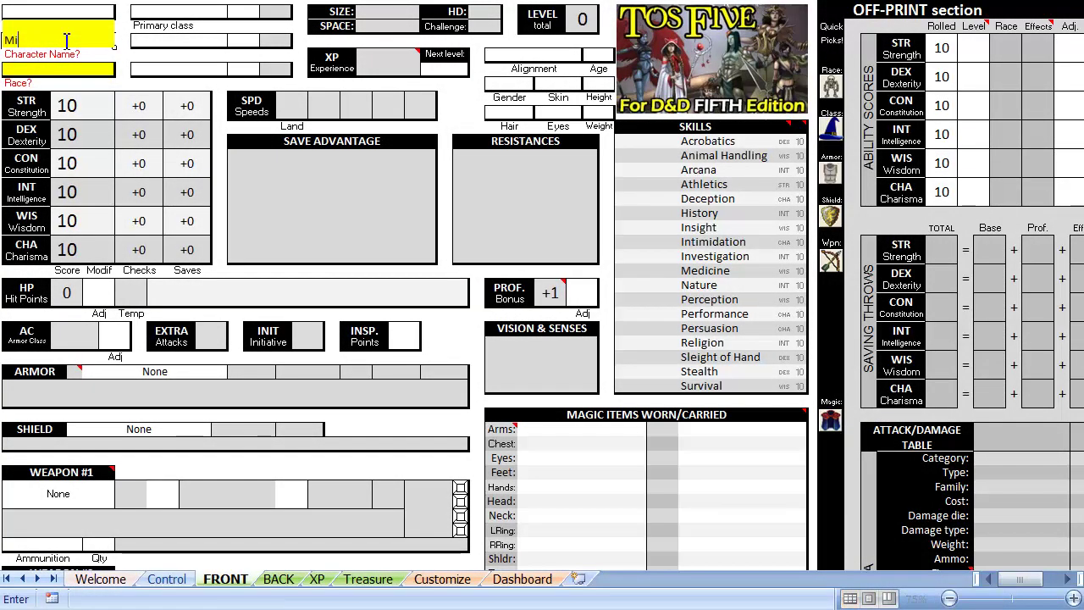
{"action": "type", "text": "ella"}
{"action": "key", "text": "Return"}
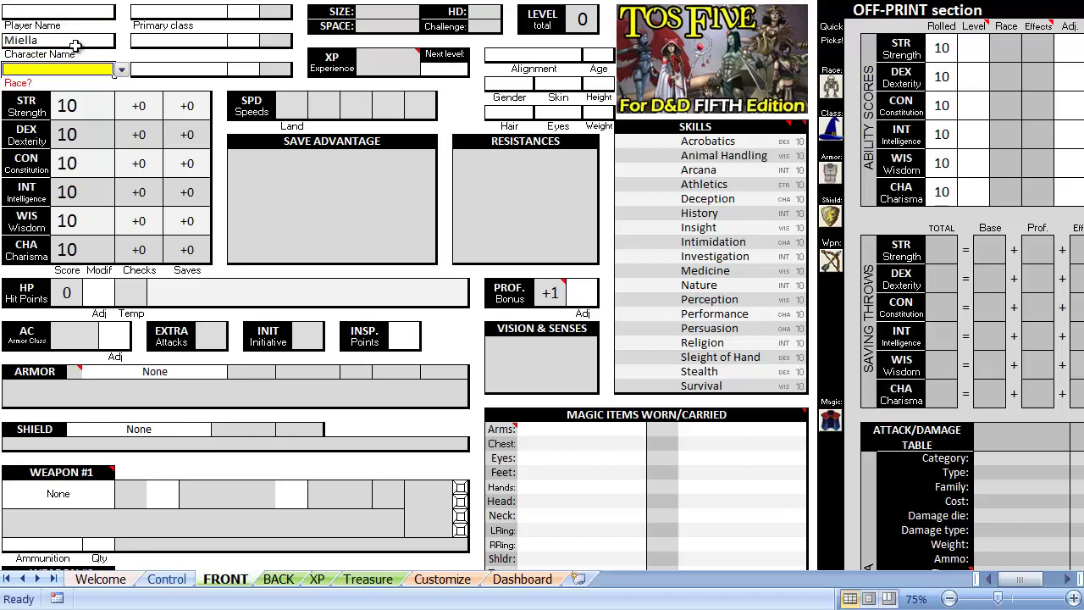
{"action": "left_click", "coordinate": [121, 69]}
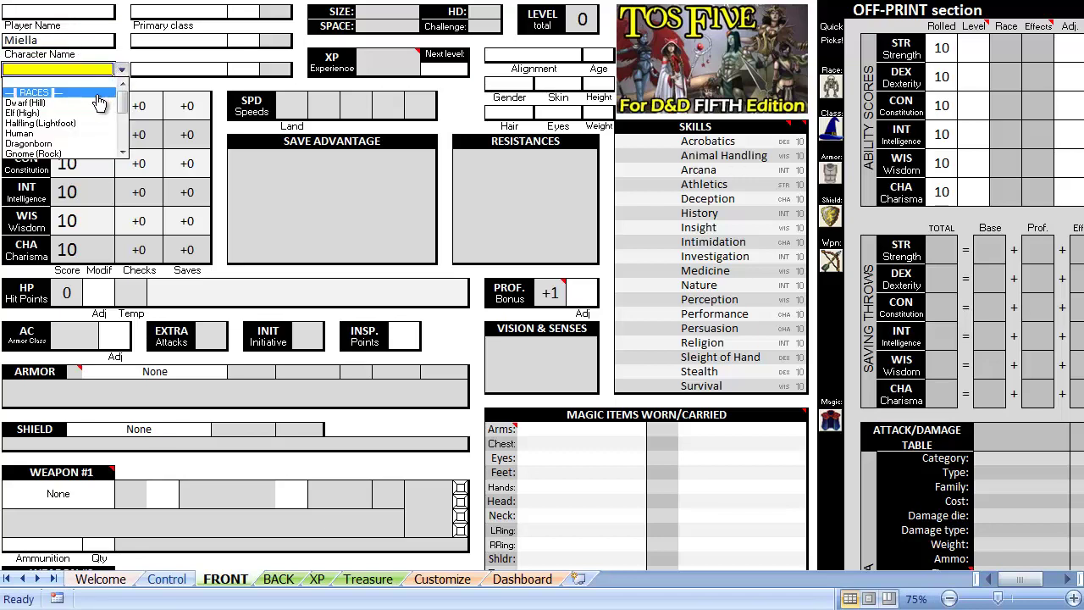
{"action": "left_click", "coordinate": [96, 104]}
Set the character's primary class to Barbarian at level 1
{"action": "left_click", "coordinate": [190, 12]}
{"action": "left_click", "coordinate": [234, 12]}
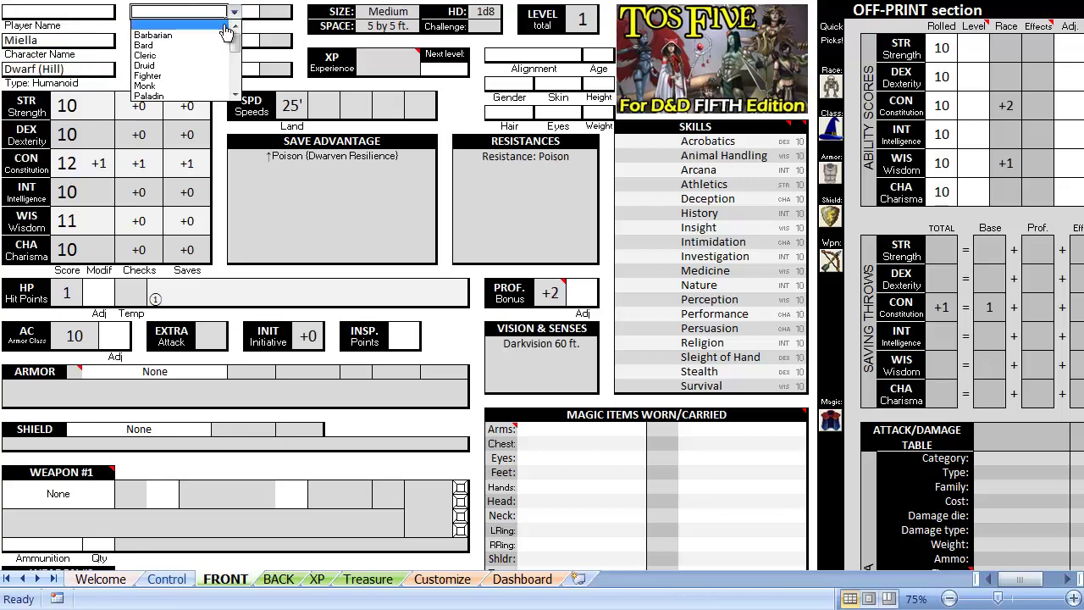
{"action": "left_click", "coordinate": [236, 30]}
{"action": "left_click", "coordinate": [250, 13]}
{"action": "type", "text": "1"}
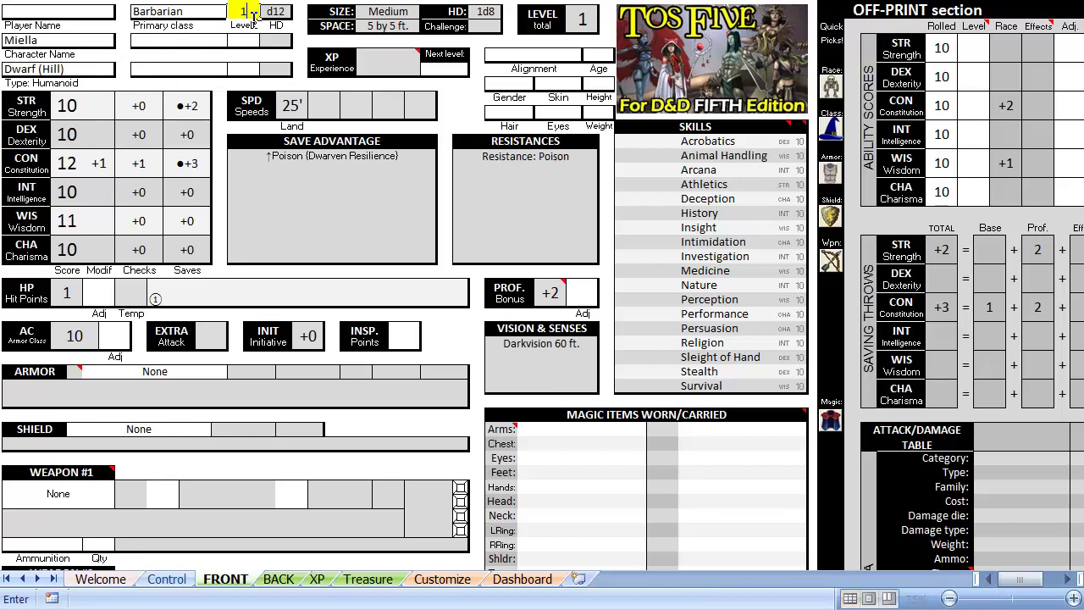
{"action": "key", "text": "Return"}
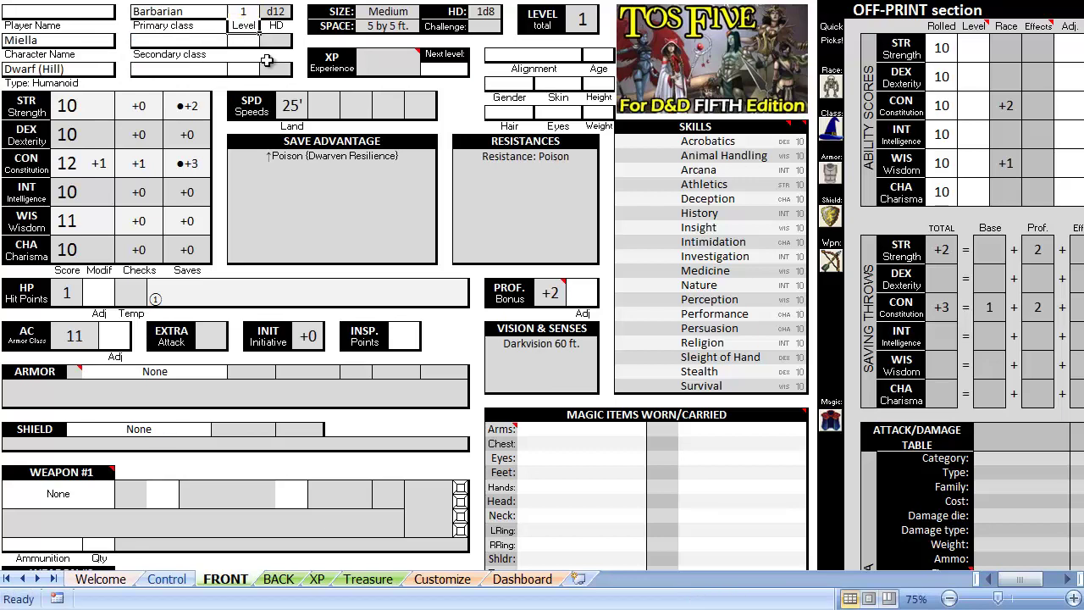
Enter the rolled ability scores: STR 15, DEX 12, CON 11, INT 11, WIS 12 and CHA 14
{"action": "left_click", "coordinate": [938, 54]}
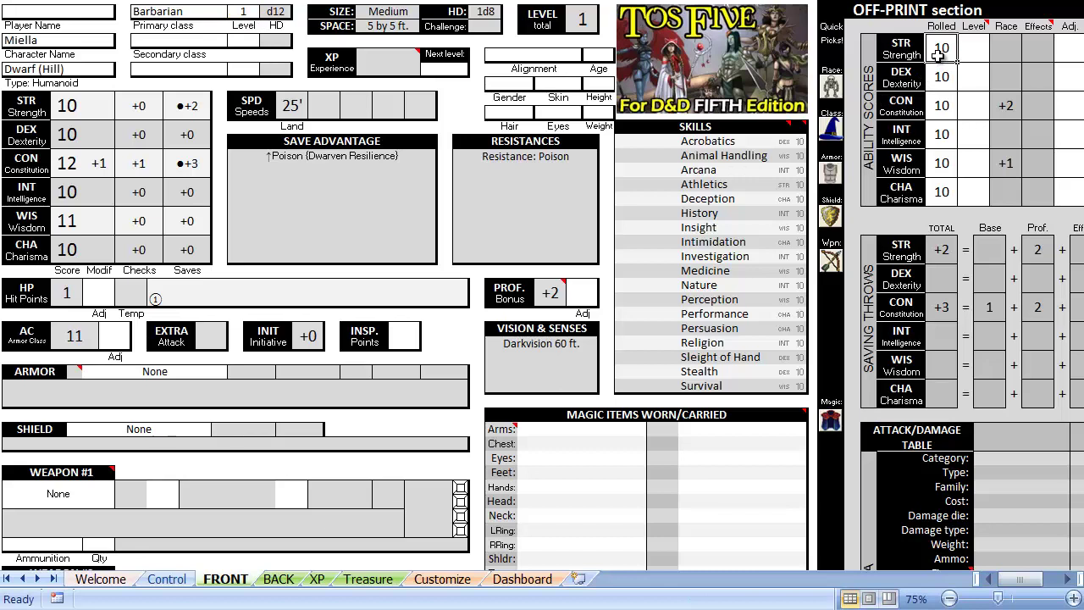
{"action": "type", "text": "15"}
{"action": "key", "text": "Return"}
{"action": "type", "text": "1"}
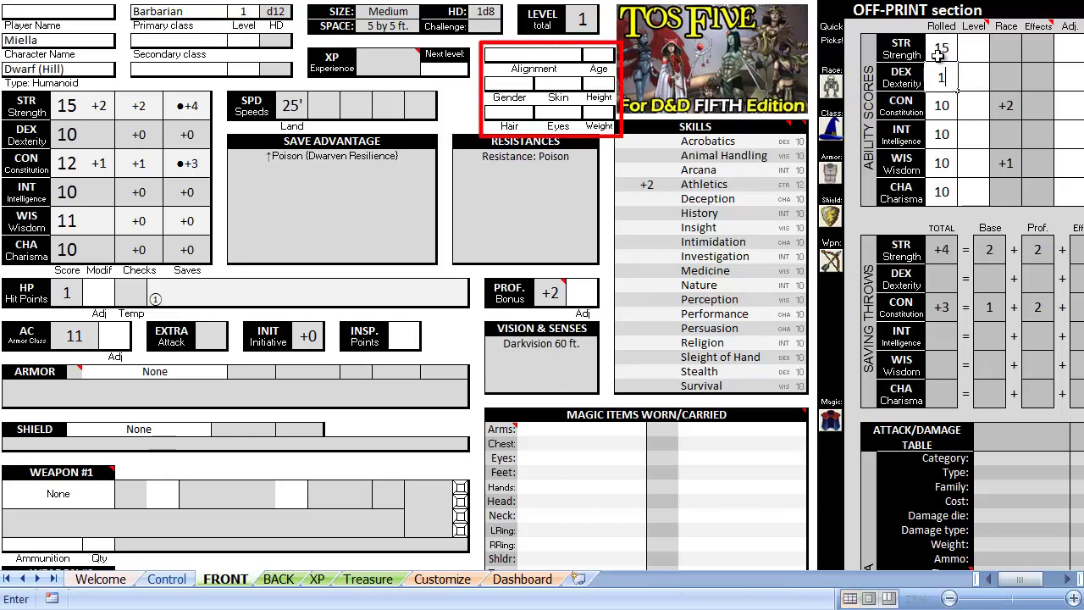
{"action": "type", "text": "2"}
{"action": "key", "text": "Return"}
{"action": "type", "text": "11"}
{"action": "key", "text": "Return"}
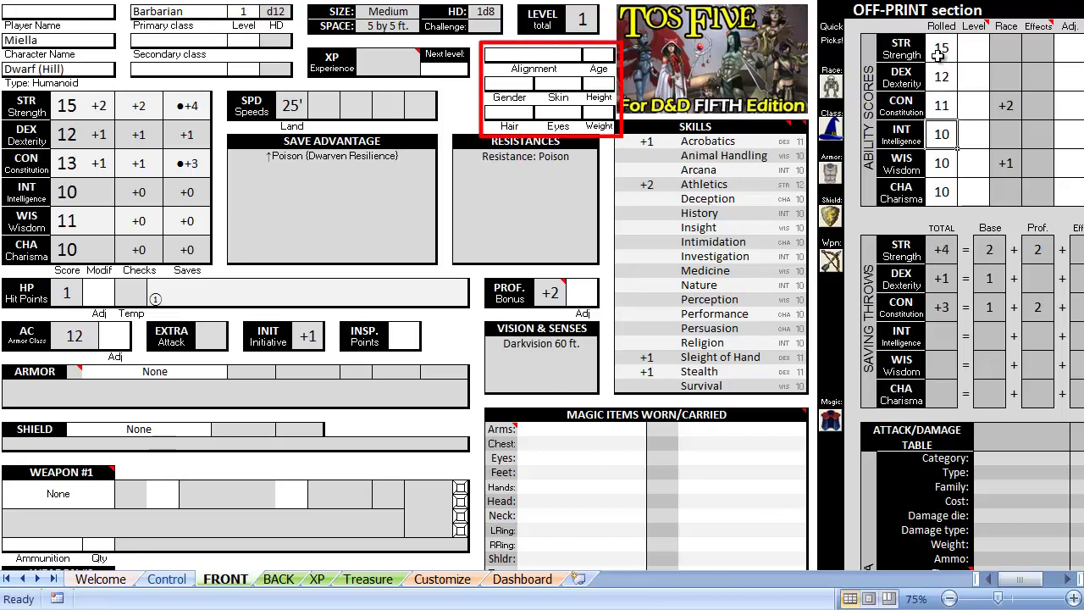
{"action": "type", "text": "11"}
{"action": "key", "text": "Return"}
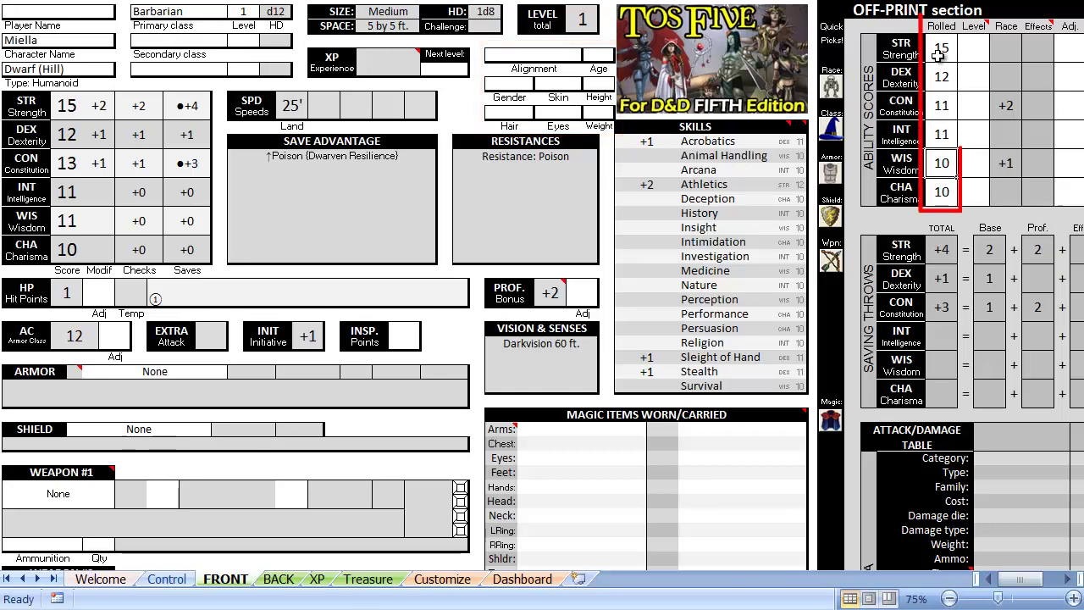
{"action": "type", "text": "12"}
{"action": "key", "text": "Return"}
{"action": "type", "text": "14"}
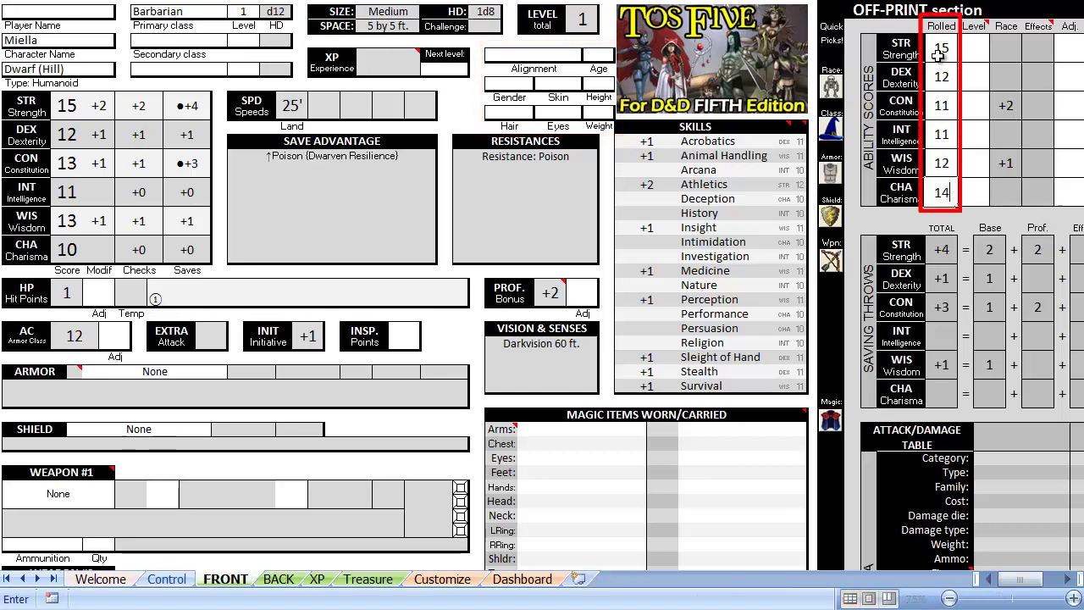
{"action": "key", "text": "Return"}
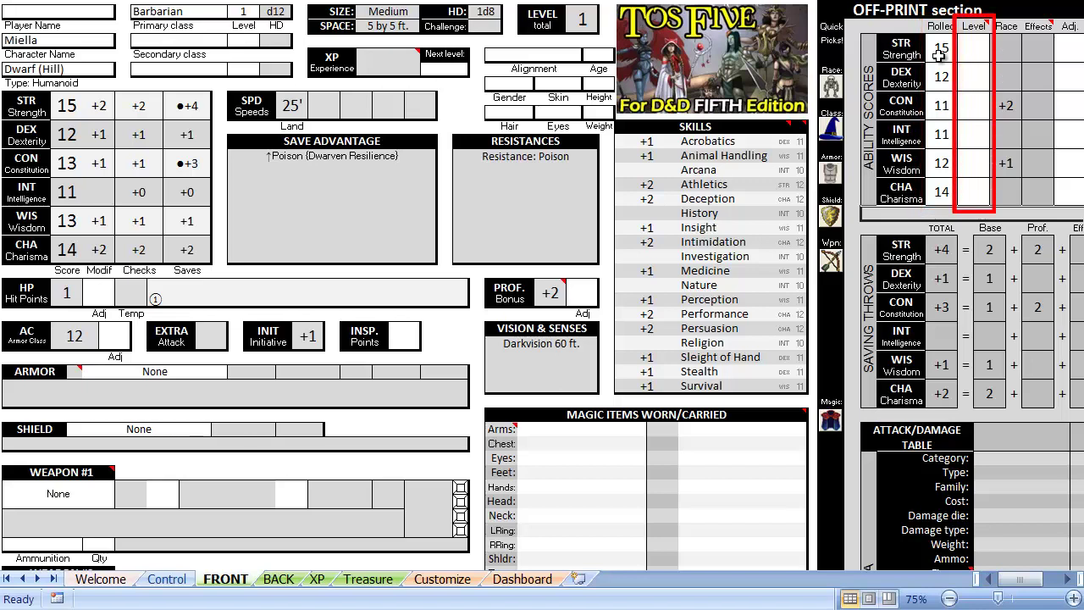
Set Weapon #1 to Longsword
{"action": "left_click", "coordinate": [68, 497]}
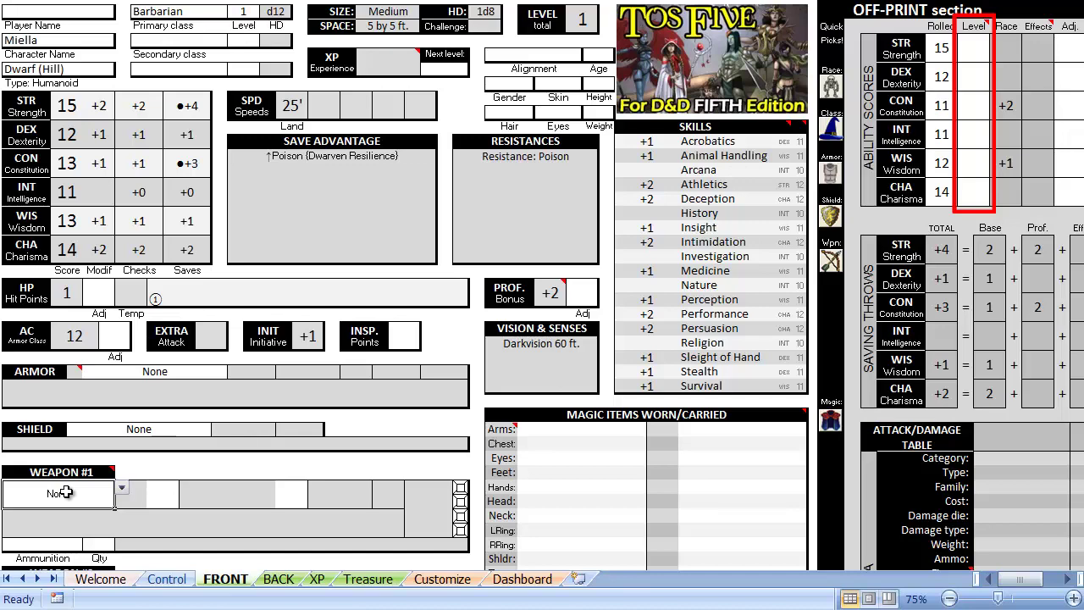
{"action": "type", "text": "Long"}
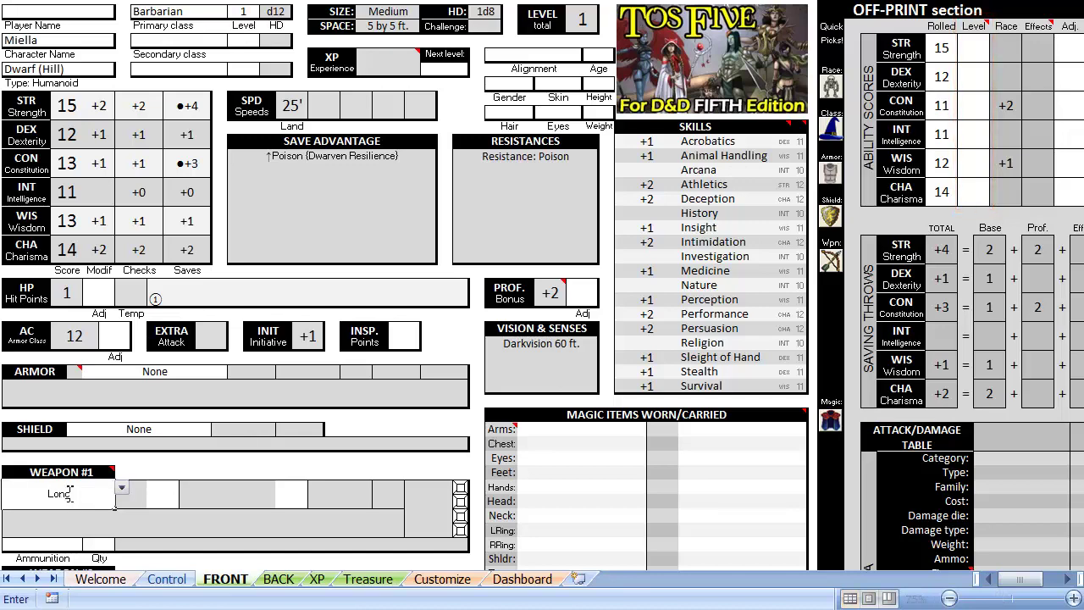
{"action": "type", "text": "sword"}
{"action": "key", "text": "Return"}
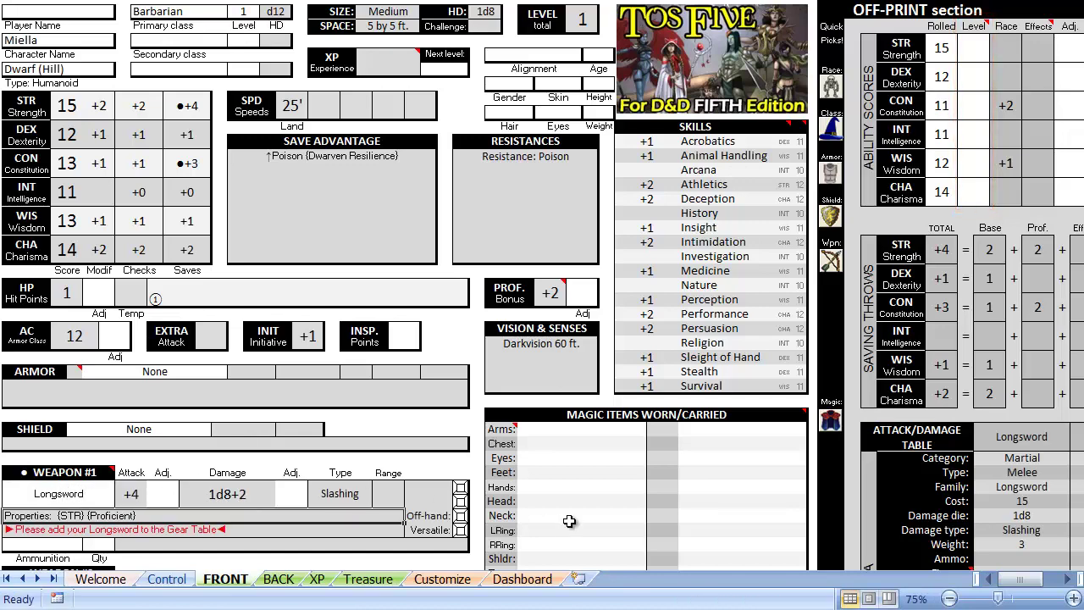
Add one Longsword to the first row of the Gear Table
{"action": "scroll", "coordinate": [639, 502], "scroll_direction": "down", "scroll_amount": 8}
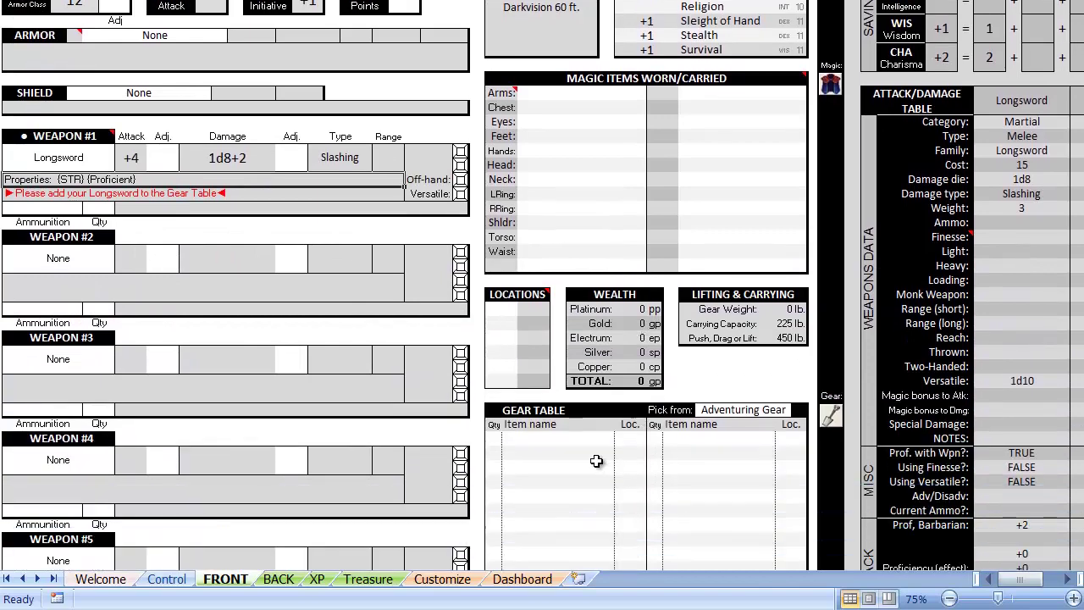
{"action": "left_click", "coordinate": [495, 435]}
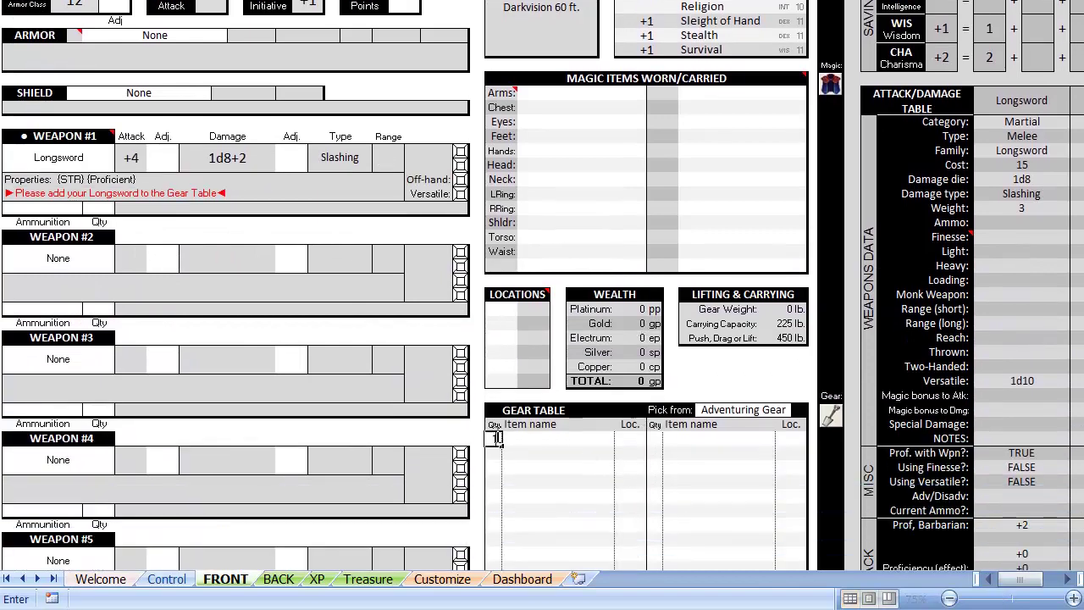
{"action": "type", "text": "Lon"}
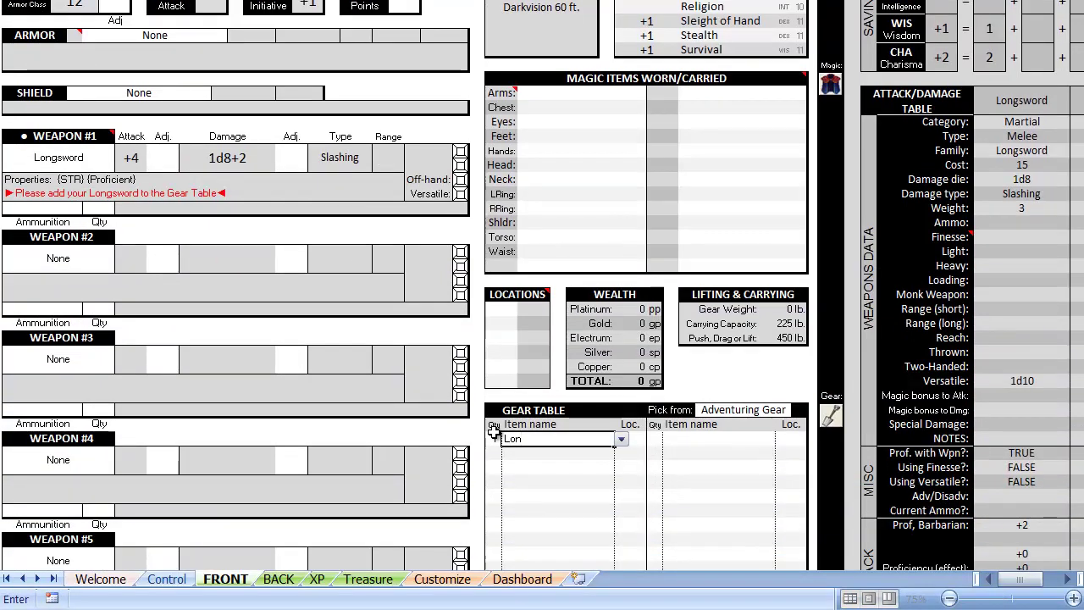
{"action": "type", "text": "gsword"}
{"action": "key", "text": "Return"}
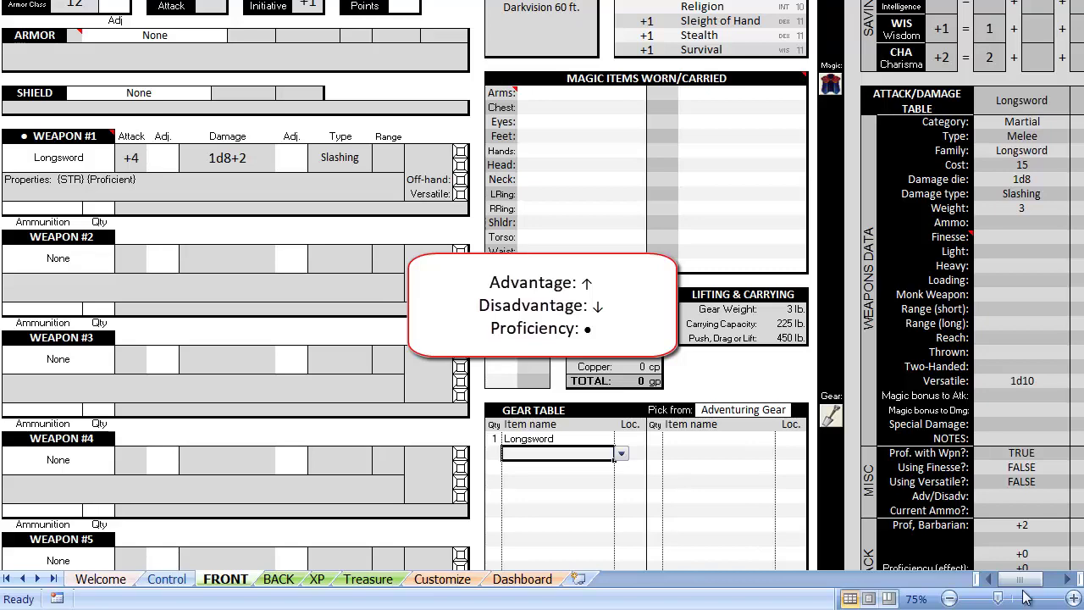
Examine the longsword's data in the off-print Attack/Damage Table and return to the start of the sheet
{"action": "left_click_drag", "start_coordinate": [1018, 578], "coordinate": [1043, 578]}
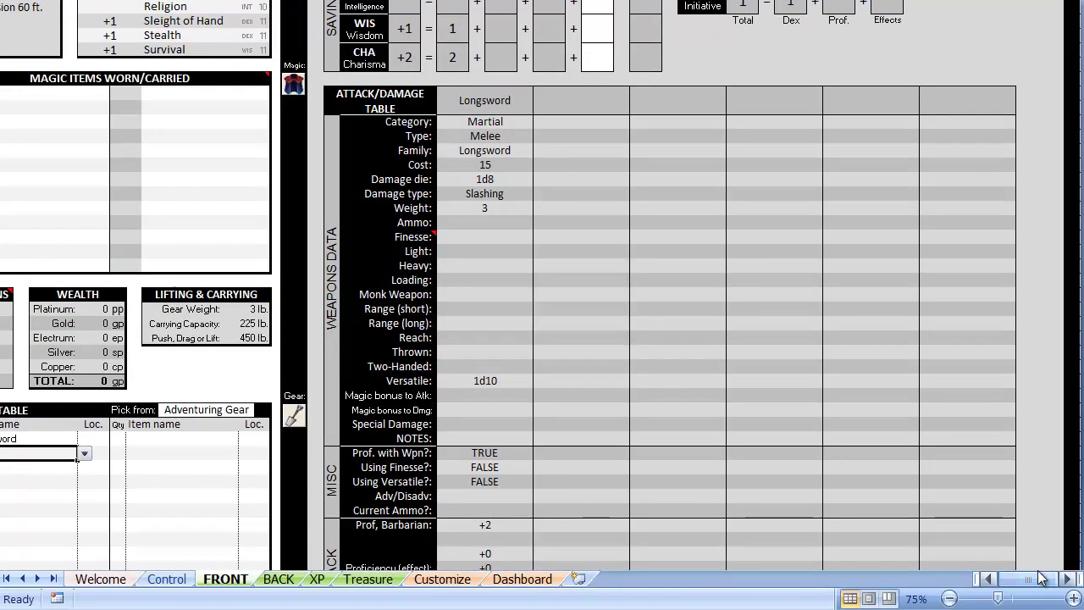
{"action": "scroll", "coordinate": [1076, 534], "scroll_direction": "down", "scroll_amount": 1}
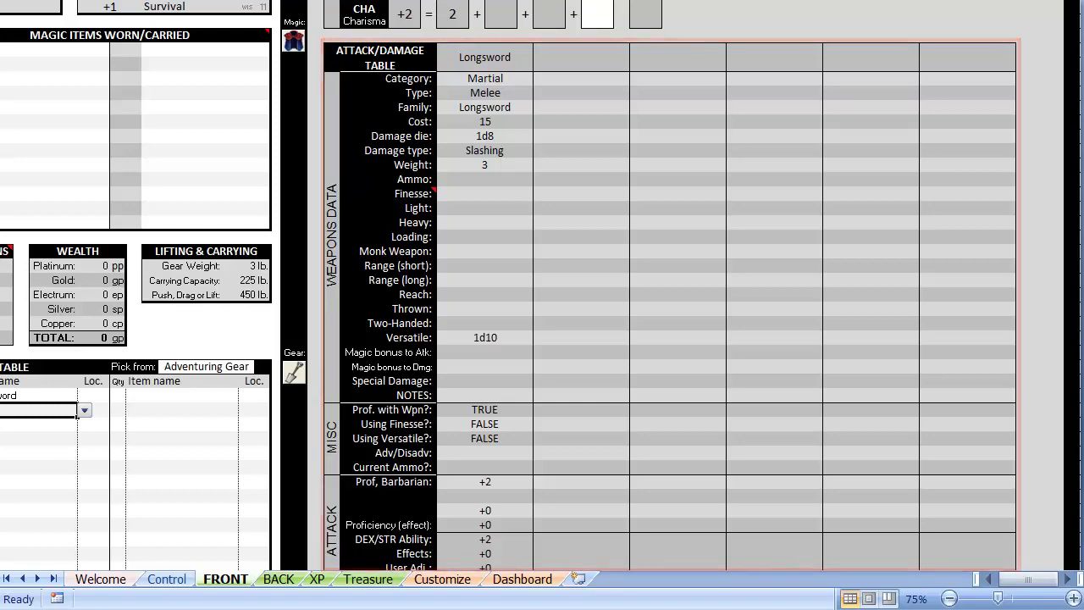
{"action": "key", "text": "ctrl+Home"}
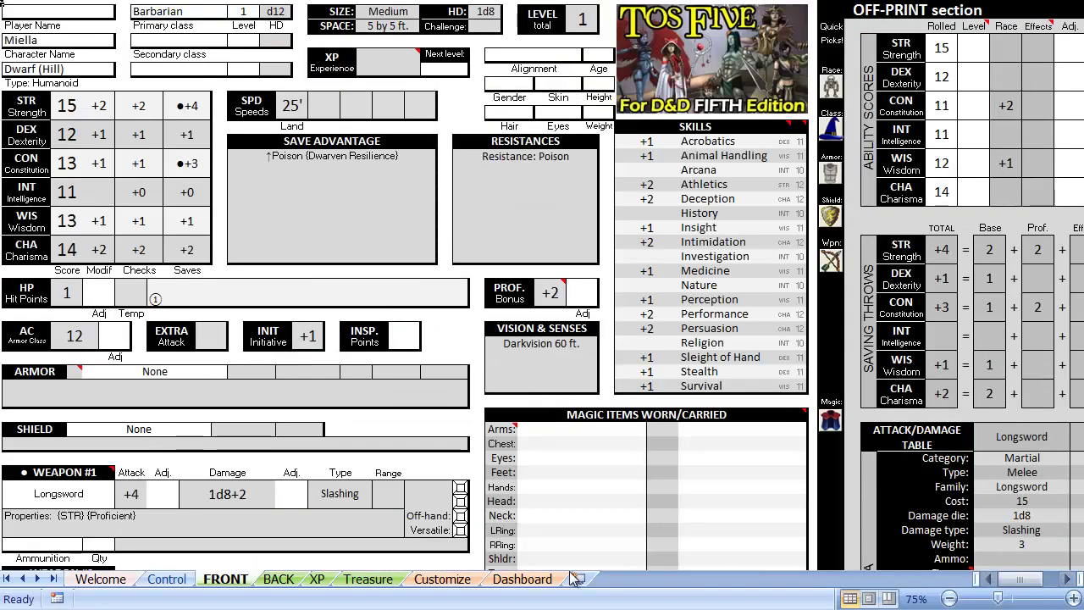
On the XP worksheet, log the game date July 14th with 12 hit points gained in the first row
{"action": "left_click", "coordinate": [321, 580]}
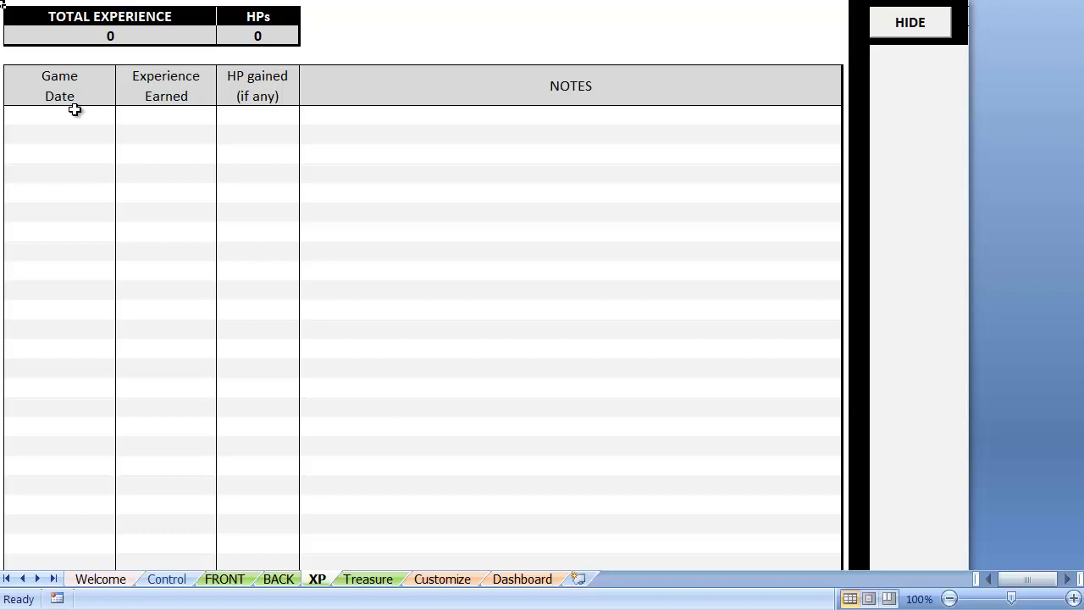
{"action": "left_click", "coordinate": [75, 114]}
{"action": "type", "text": "July 14th"}
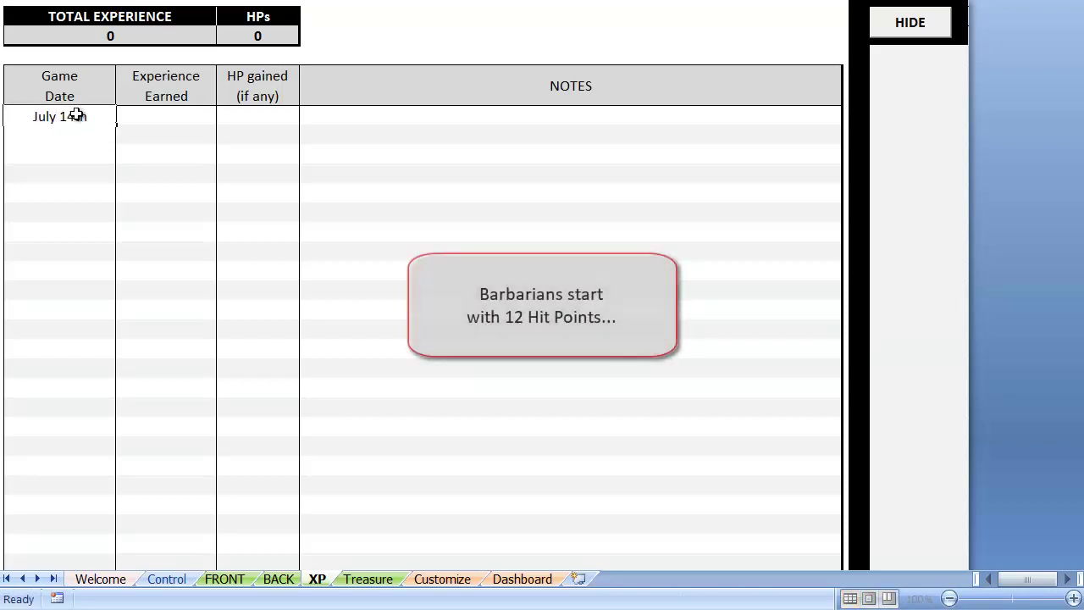
{"action": "key", "text": "Return"}
{"action": "key", "text": "Right"}
{"action": "key", "text": "Up"}
{"action": "key", "text": "Right"}
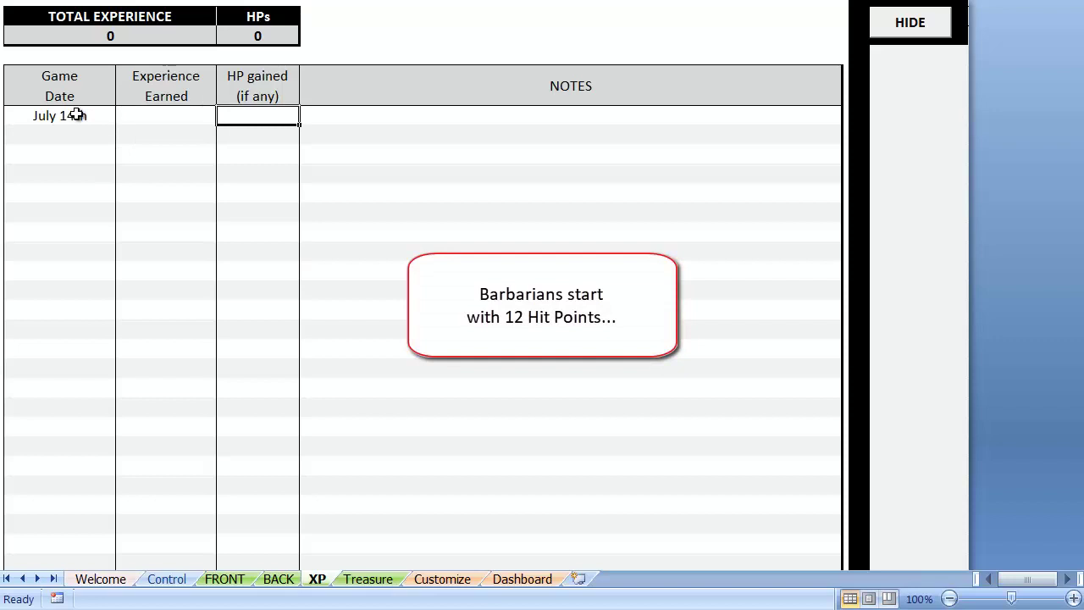
{"action": "type", "text": "12"}
{"action": "key", "text": "Right"}
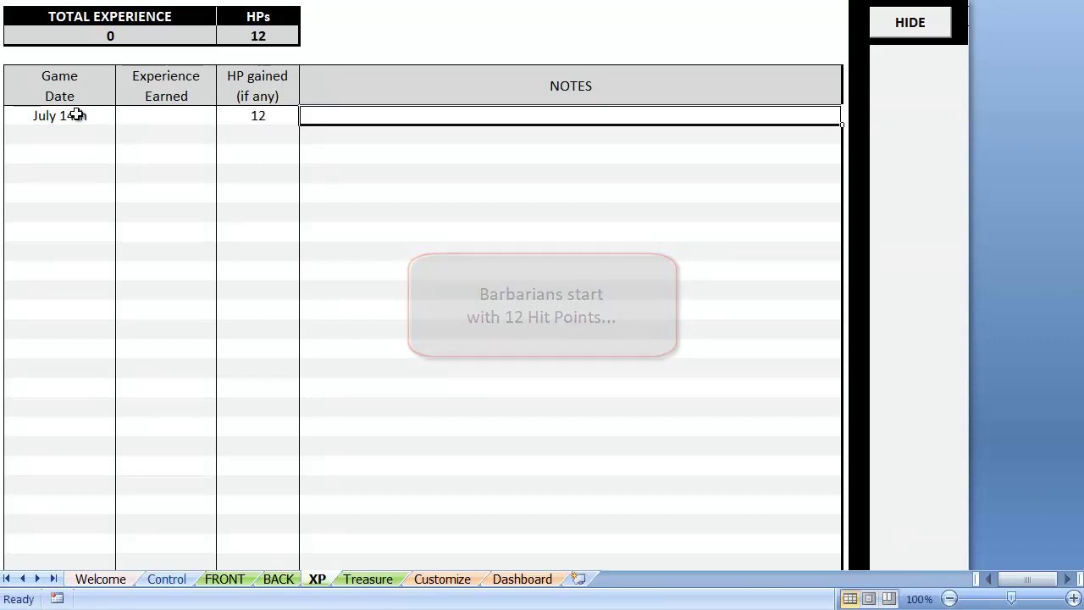
Add the note "Starting the campaign! Combat vs the Goblins..." to the July 14th entry
{"action": "type", "text": "Starting the c"}
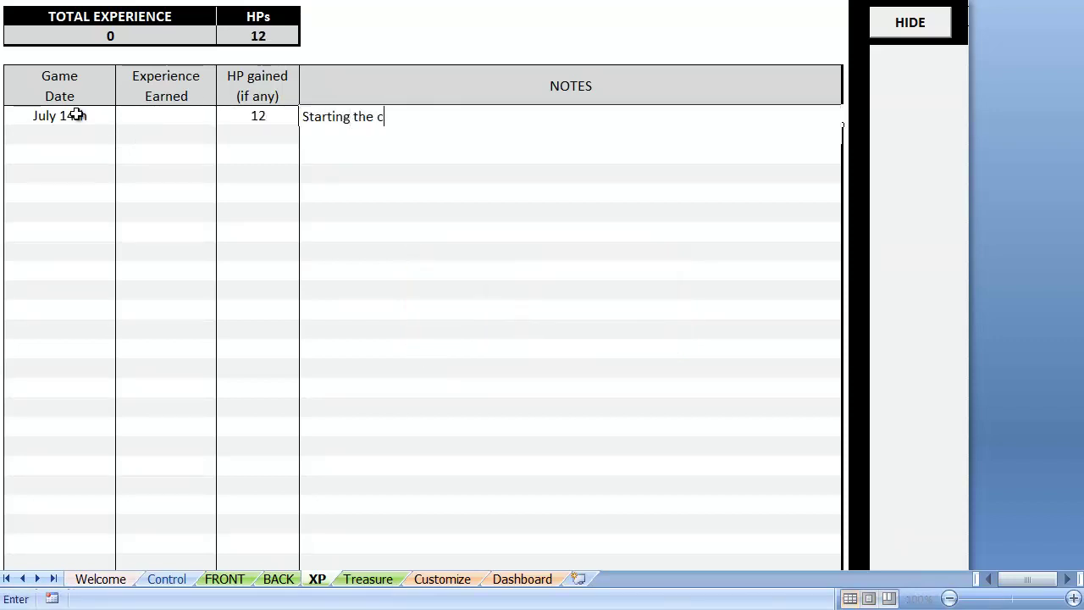
{"action": "type", "text": "ampaign! Combat vs"}
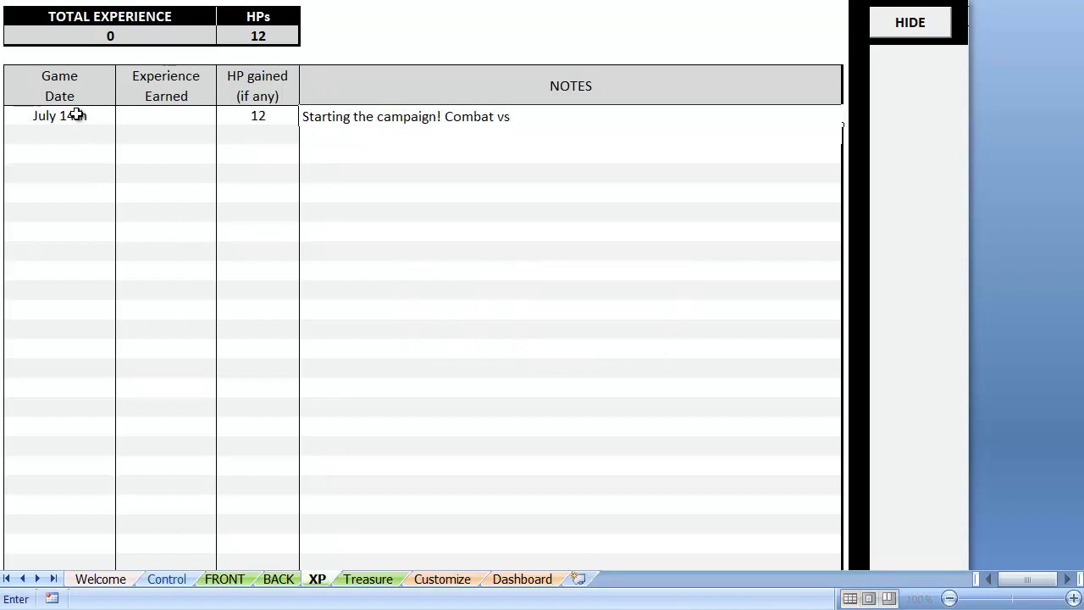
{"action": "type", "text": " the Goblins..."}
{"action": "key", "text": "Return"}
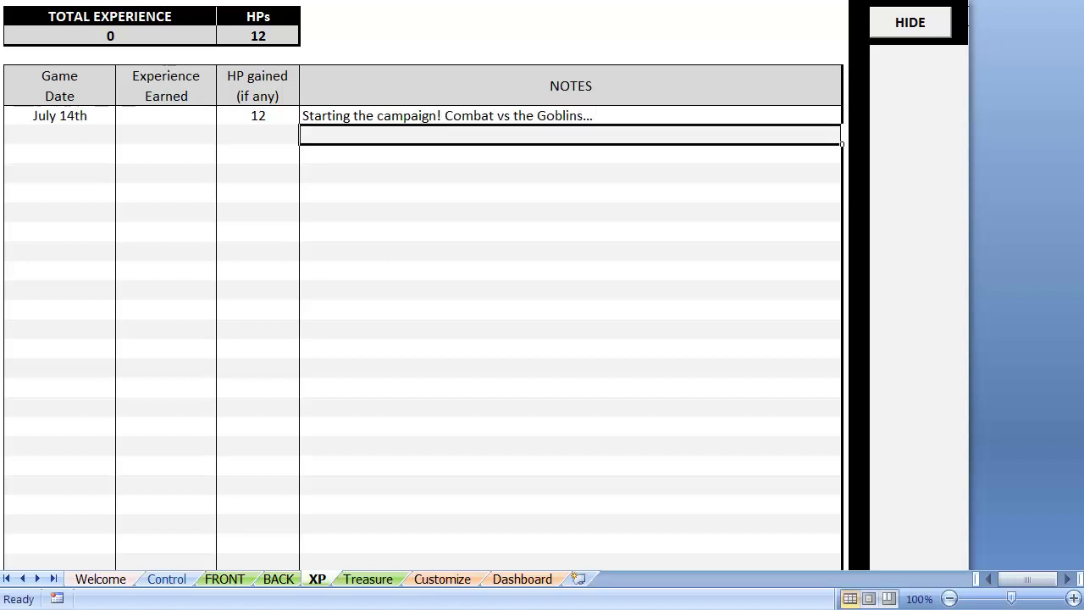
Record 50 experience earned for the July 14th entry and return to the FRONT worksheet
{"action": "left_click", "coordinate": [139, 123]}
{"action": "type", "text": "50"}
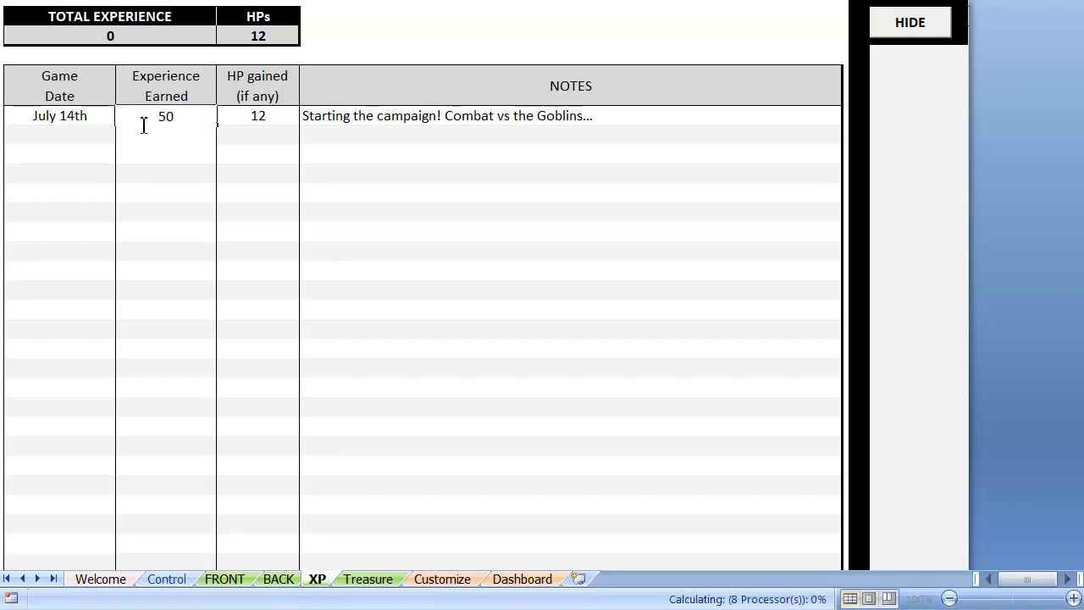
{"action": "key", "text": "Return"}
{"action": "left_click", "coordinate": [239, 580]}
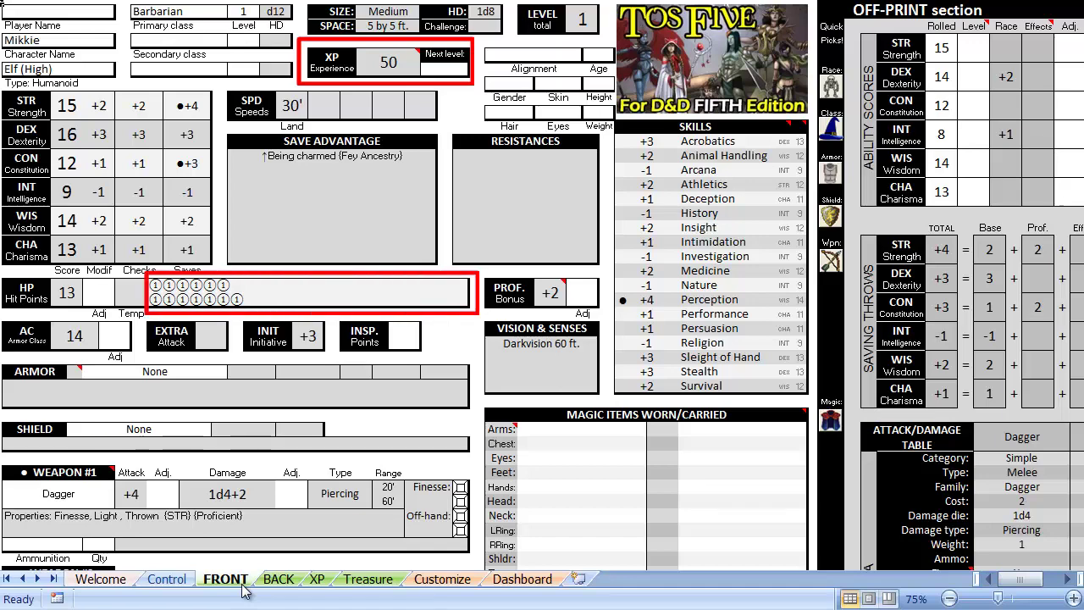
Check the BACK worksheet, set the Dwarf Tool Proficiency to Mason's tools on the Customize worksheet and return to its index
{"action": "left_click", "coordinate": [278, 581]}
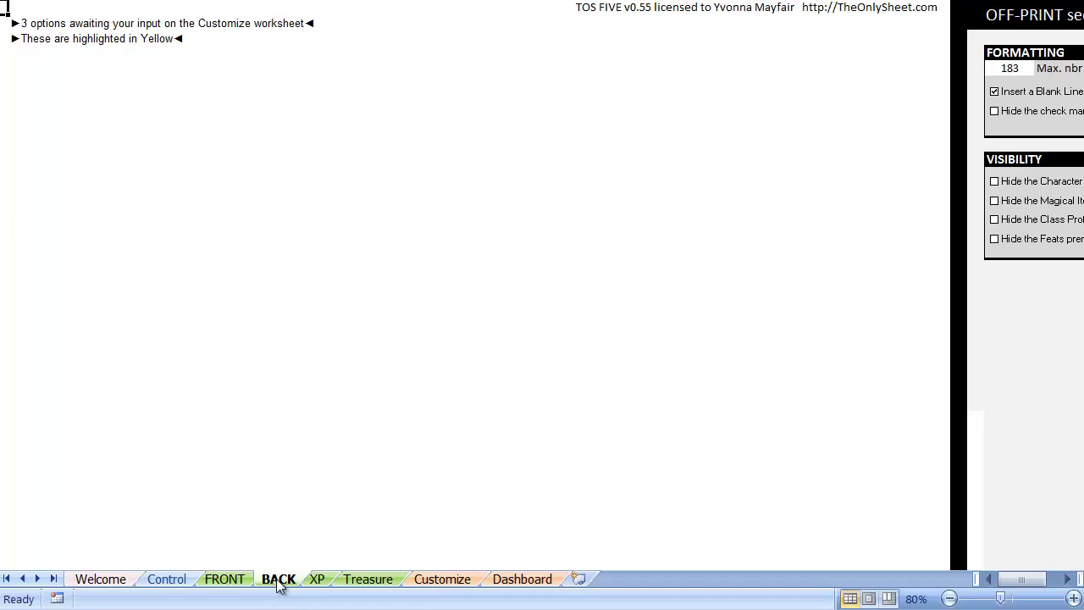
{"action": "left_click", "coordinate": [443, 579]}
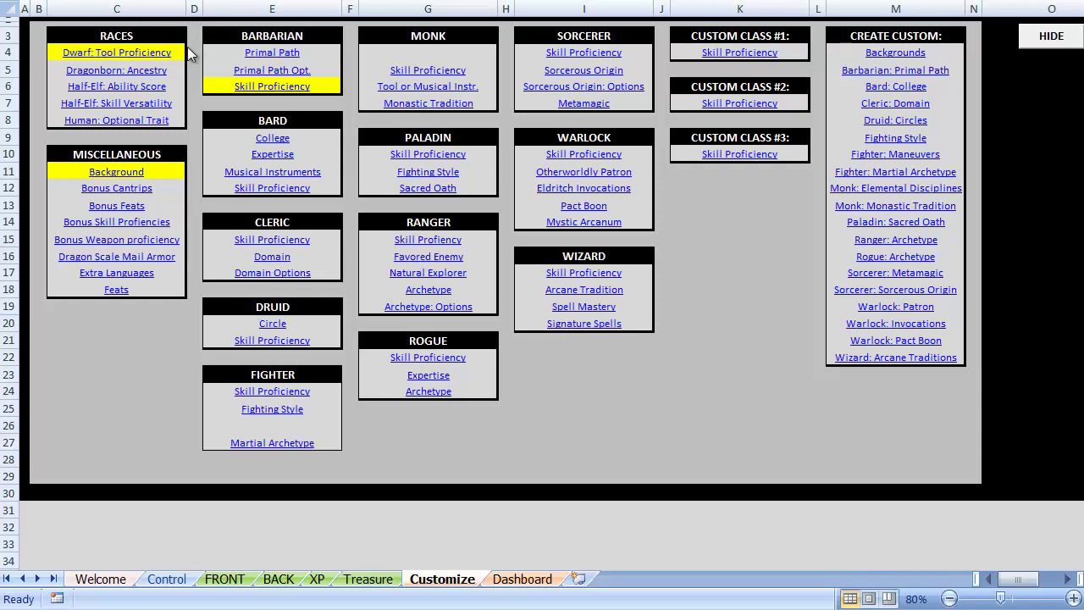
{"action": "left_click", "coordinate": [156, 56]}
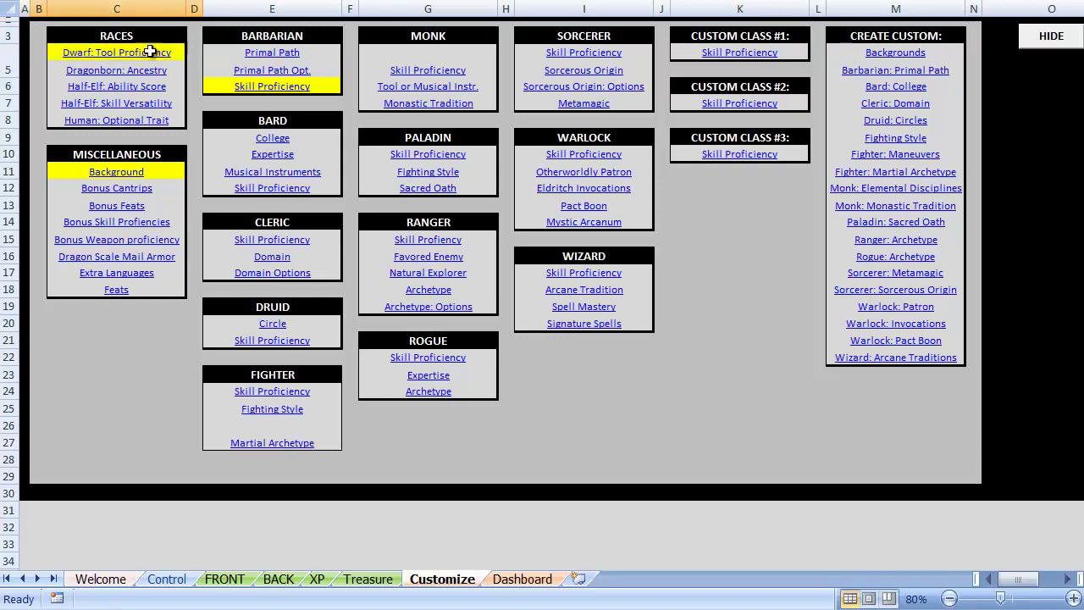
{"action": "left_click", "coordinate": [104, 533]}
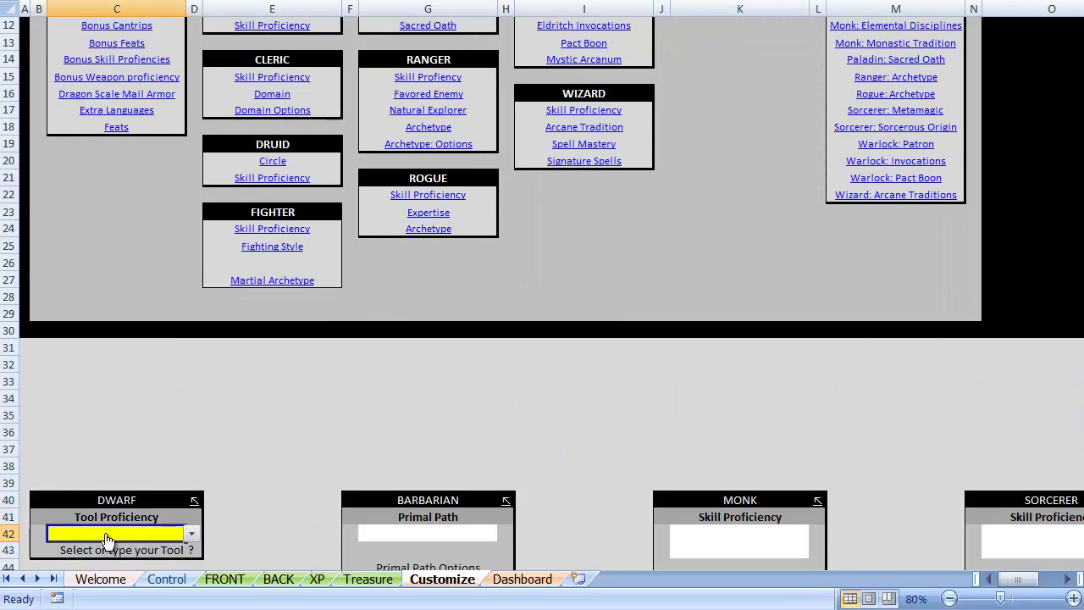
{"action": "left_click", "coordinate": [192, 534]}
{"action": "left_click", "coordinate": [169, 569]}
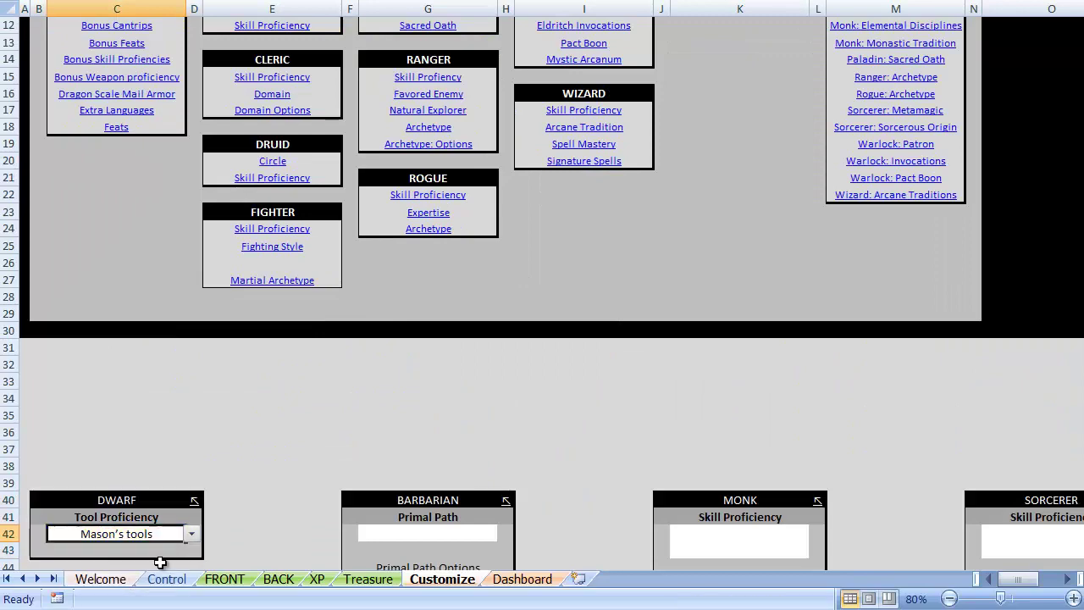
{"action": "left_click", "coordinate": [193, 501]}
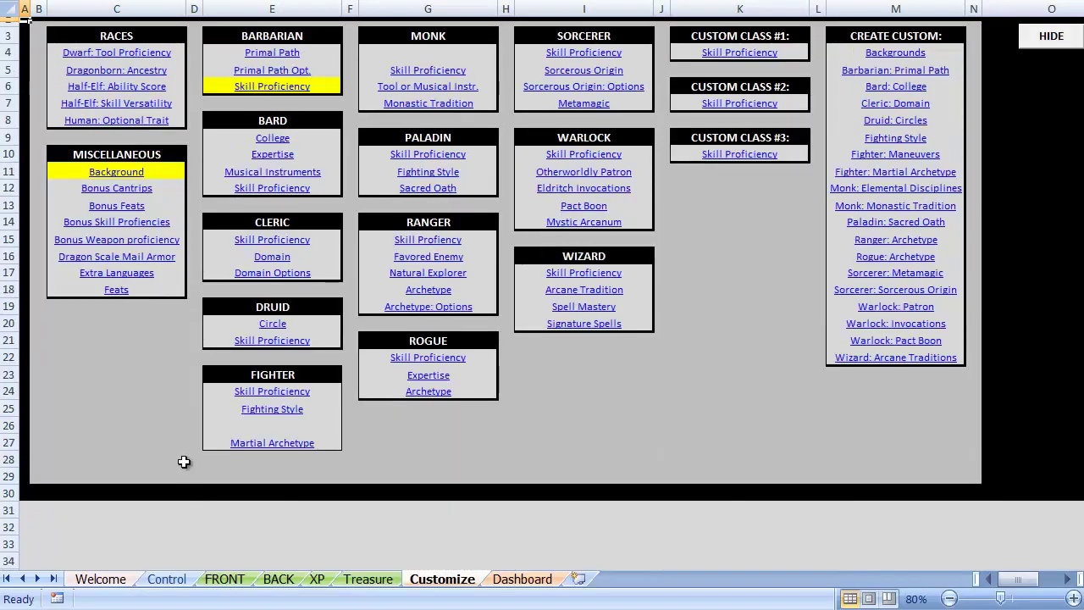
Choose Animal Handling and Intimidation as the Barbarian skill proficiencies and return to the Customize index
{"action": "left_click", "coordinate": [252, 99]}
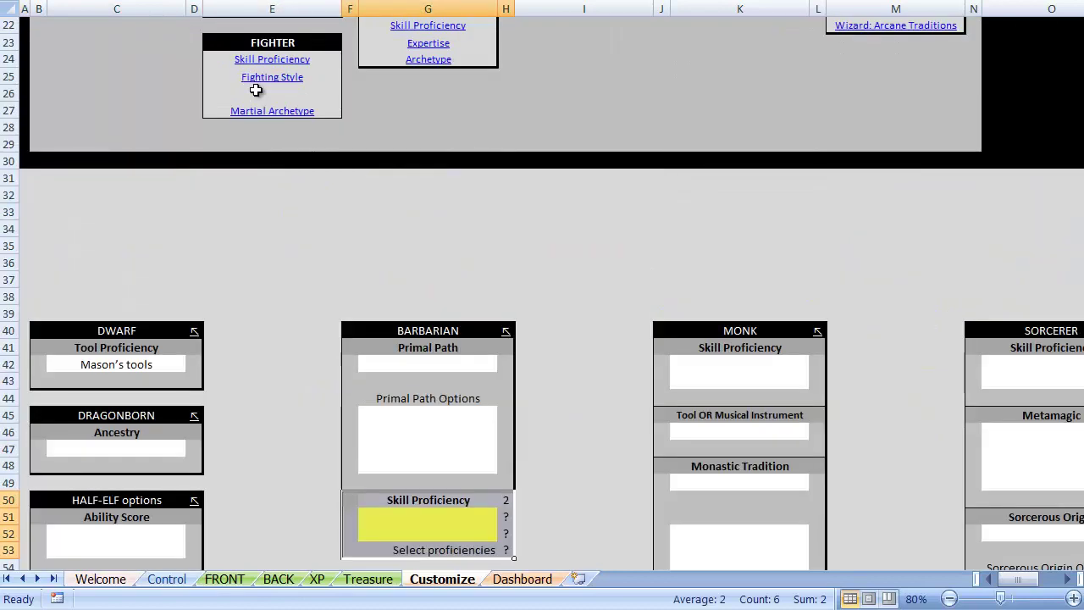
{"action": "scroll", "coordinate": [381, 405], "scroll_direction": "down", "scroll_amount": 3}
{"action": "left_click", "coordinate": [449, 366]}
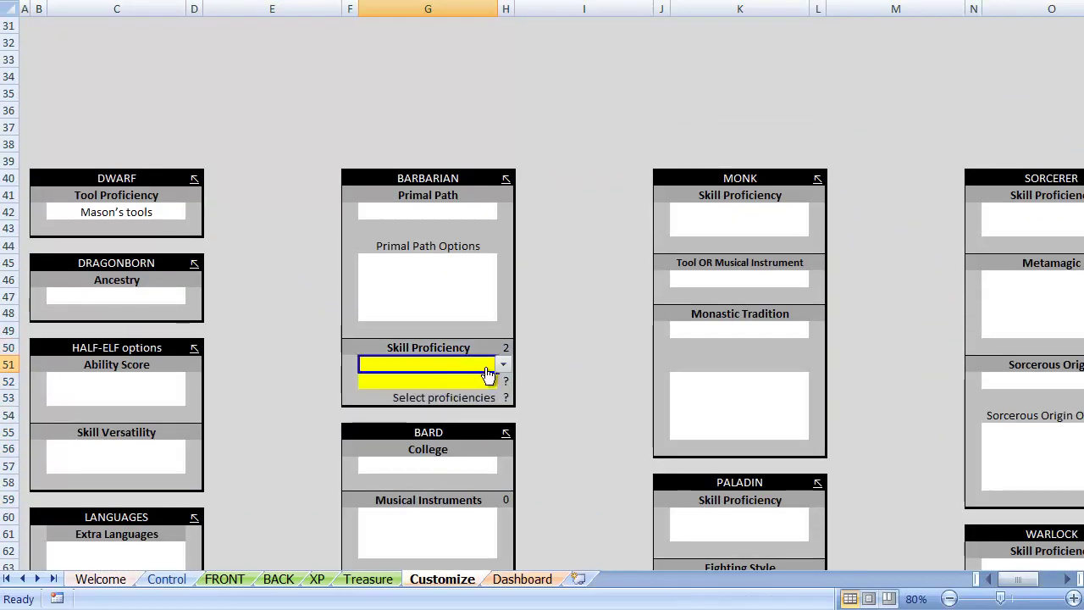
{"action": "left_click", "coordinate": [503, 364]}
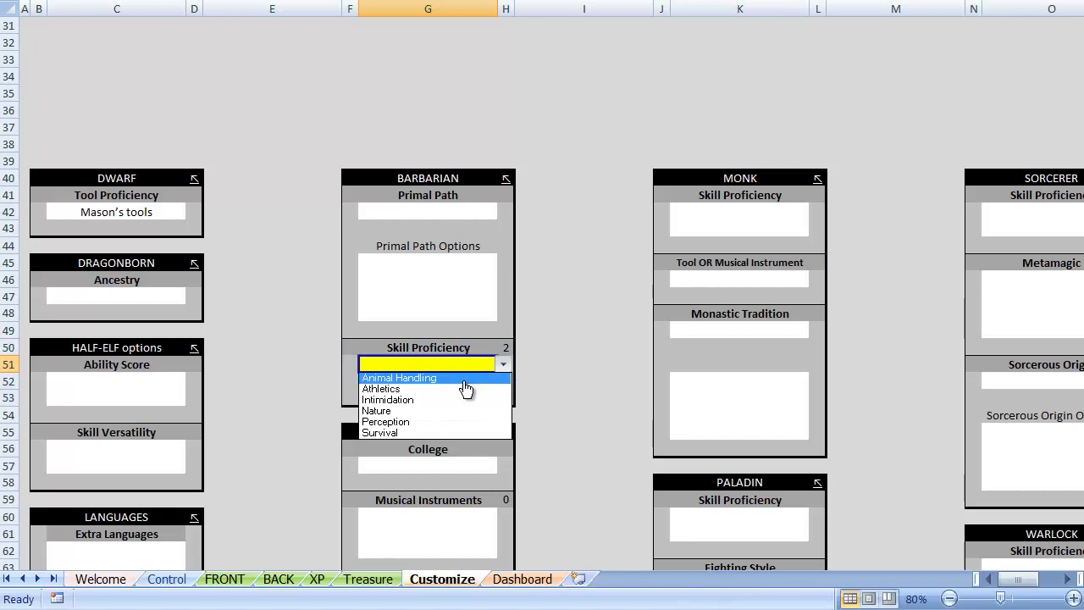
{"action": "left_click", "coordinate": [461, 378]}
{"action": "left_click", "coordinate": [503, 381]}
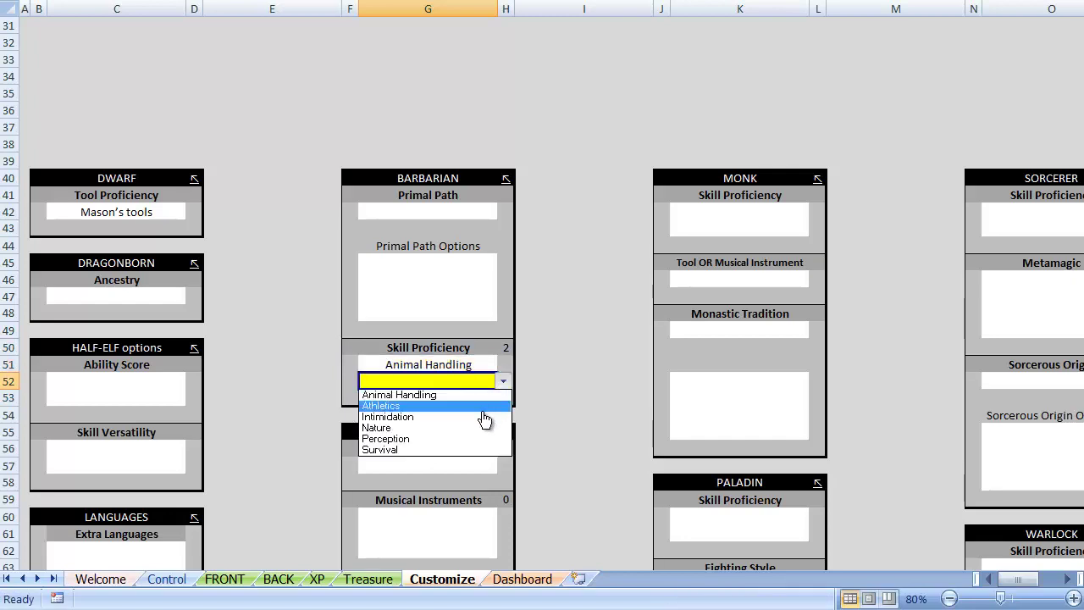
{"action": "left_click", "coordinate": [481, 414]}
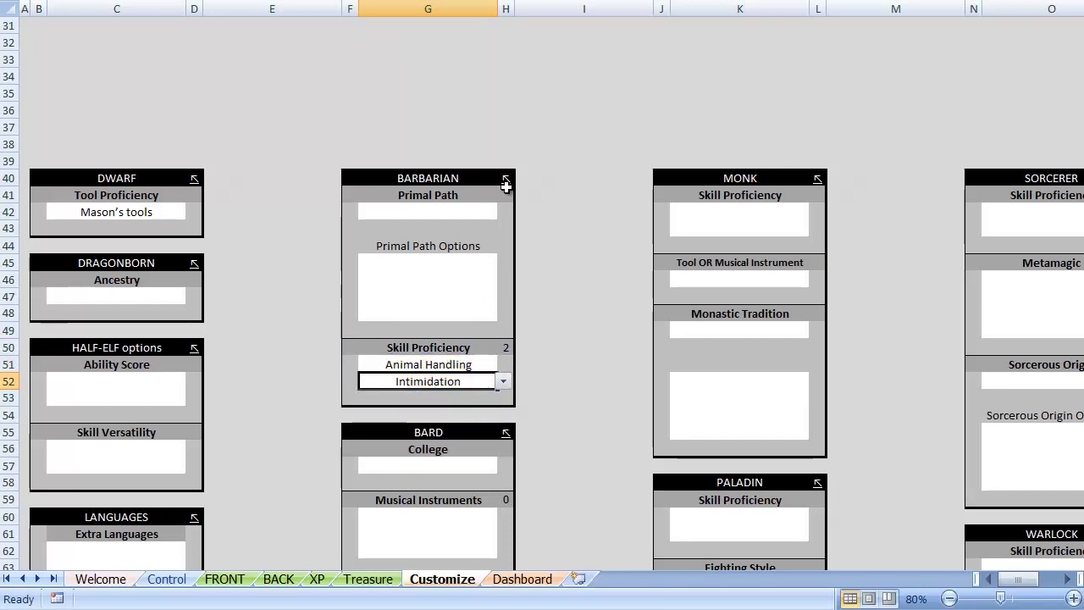
{"action": "left_click", "coordinate": [506, 179]}
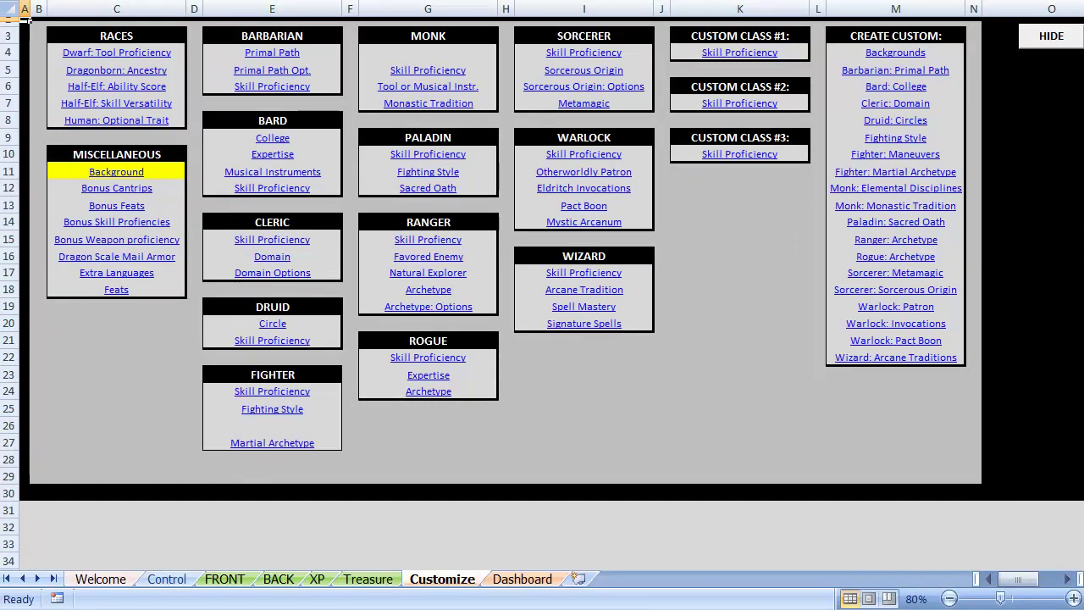
Review the character's racial traits, class features and languages on the BACK worksheet
{"action": "key", "text": "ctrl+Page_Up"}
{"action": "key", "text": "ctrl+Page_Up"}
{"action": "key", "text": "ctrl+Page_Up"}
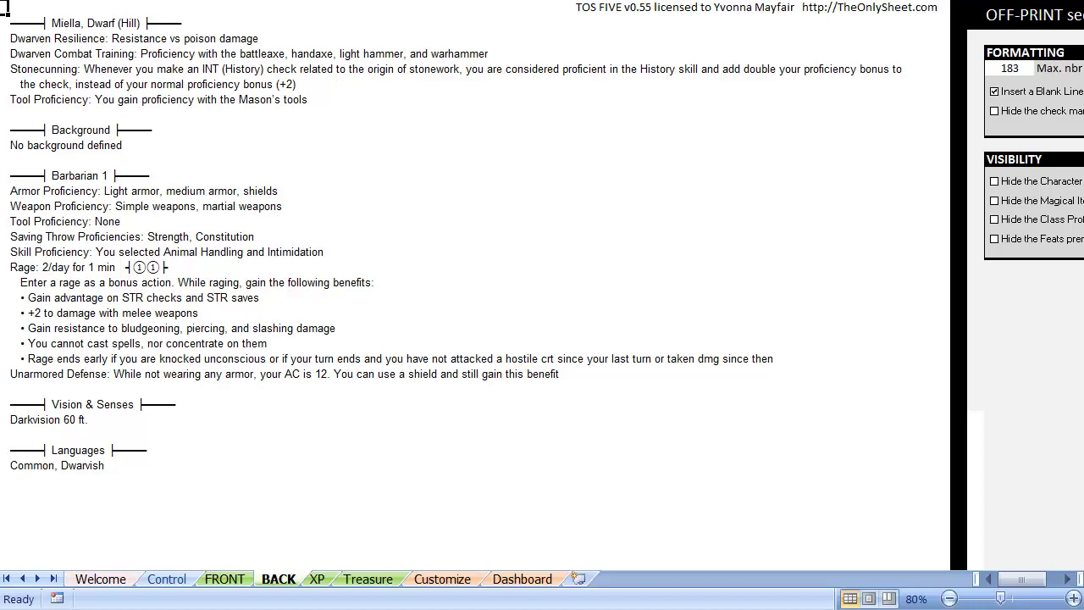
{"action": "left_click_drag", "start_coordinate": [1016, 579], "coordinate": [994, 584]}
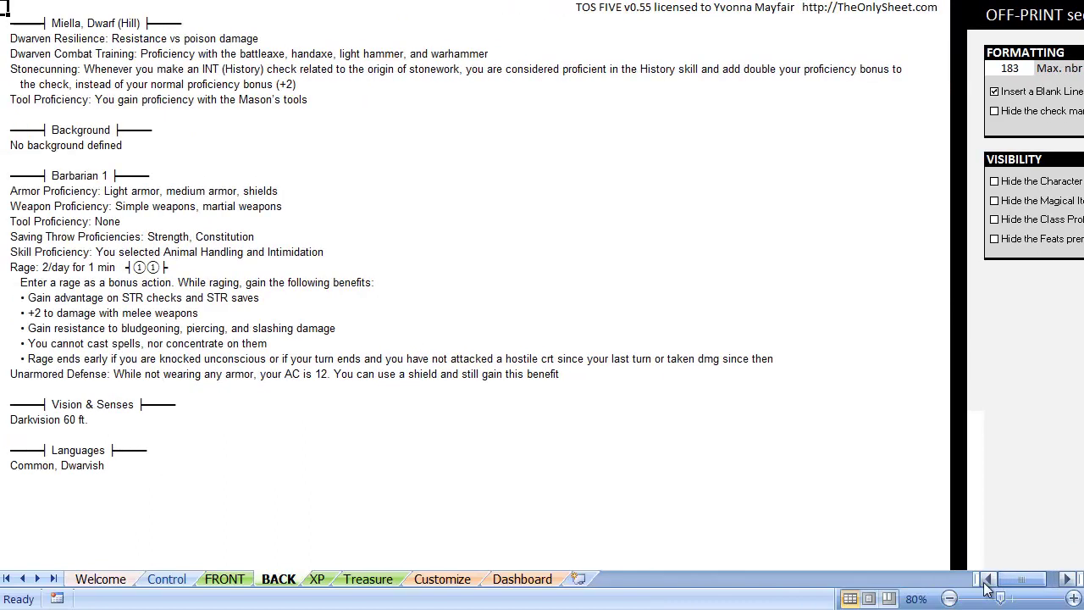
On the Dashboard worksheet, add the Haste spell from All Spells to the Active Effects Table
{"action": "left_click", "coordinate": [520, 579]}
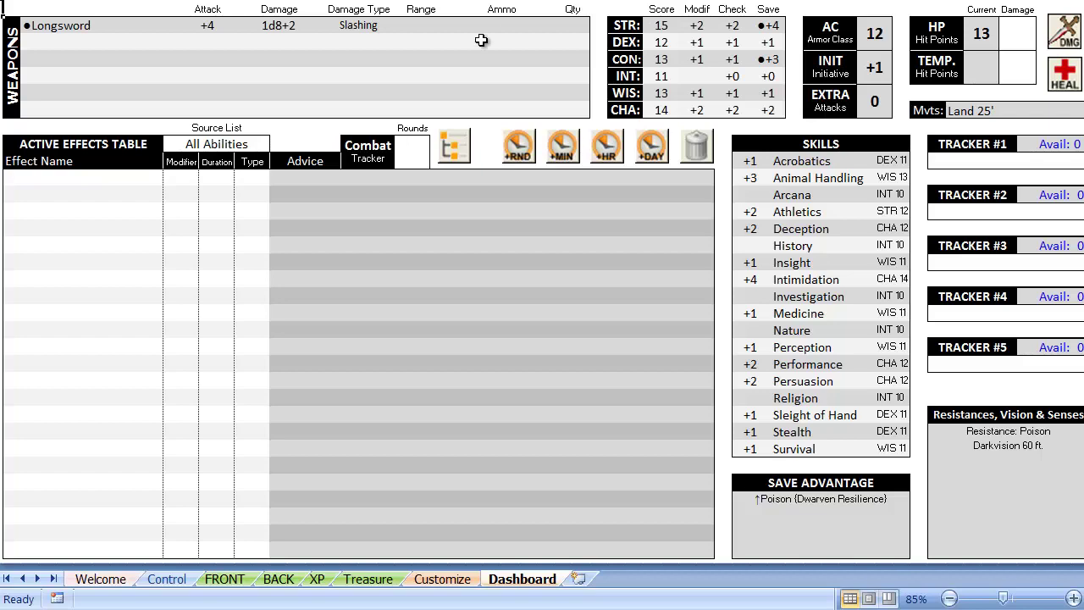
{"action": "left_click", "coordinate": [455, 150]}
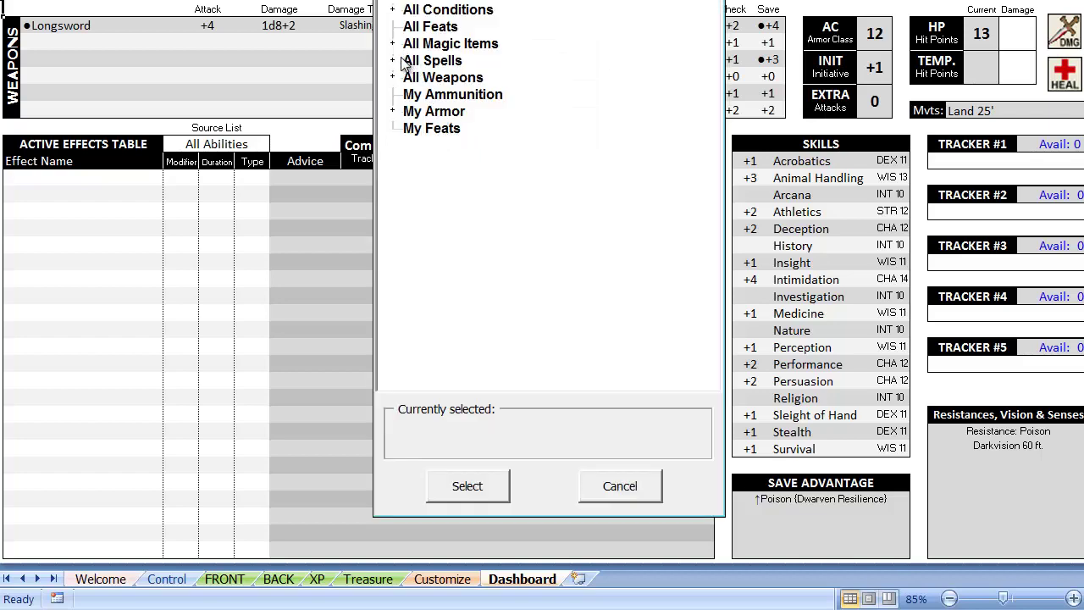
{"action": "left_click", "coordinate": [392, 61]}
{"action": "left_click", "coordinate": [458, 127]}
{"action": "key", "text": "h"}
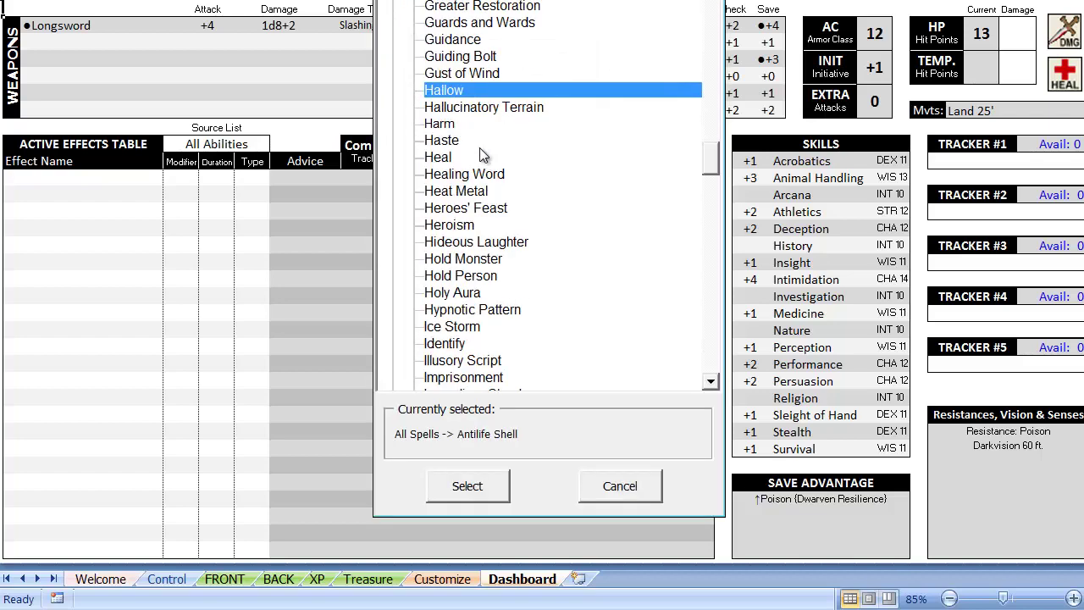
{"action": "left_click", "coordinate": [455, 141]}
{"action": "left_click", "coordinate": [468, 486]}
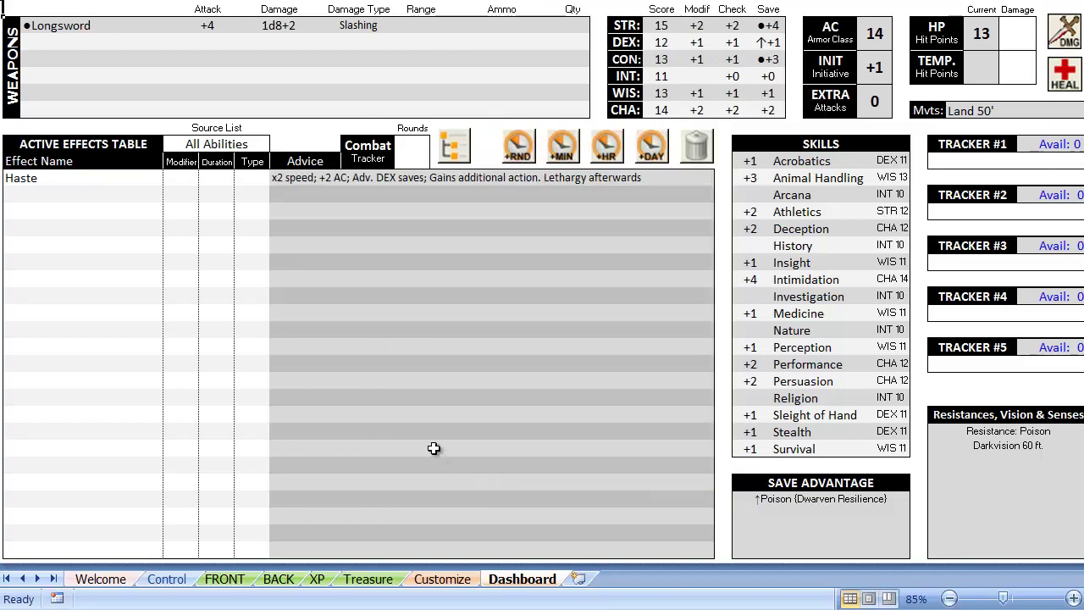
Set the Haste effect's duration to 1 min and advance the combat tracker by two rounds
{"action": "left_click", "coordinate": [222, 179]}
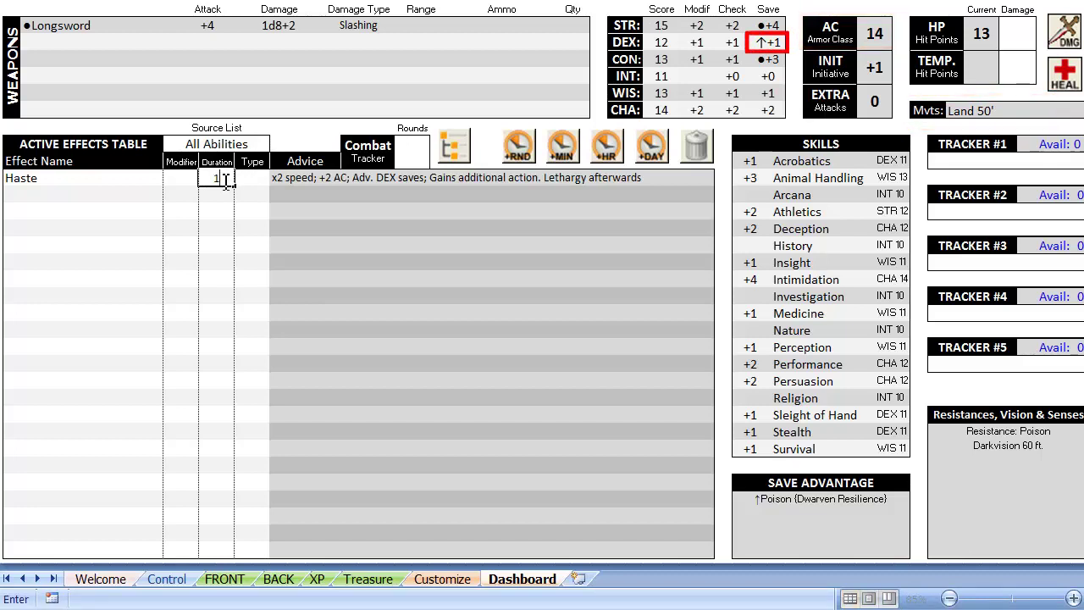
{"action": "key", "text": "Tab"}
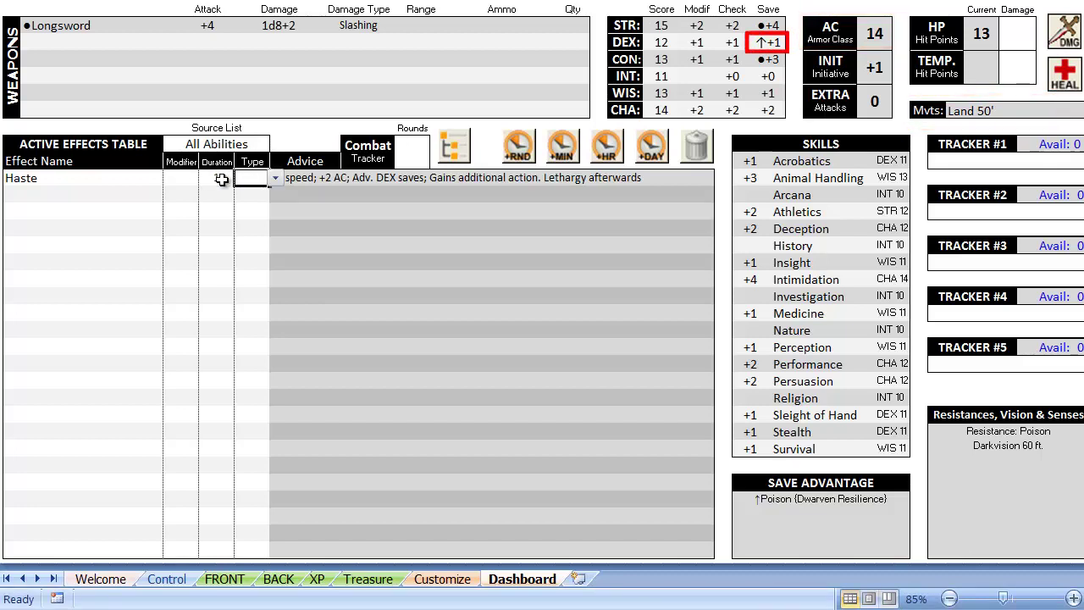
{"action": "left_click", "coordinate": [275, 179]}
{"action": "left_click", "coordinate": [264, 203]}
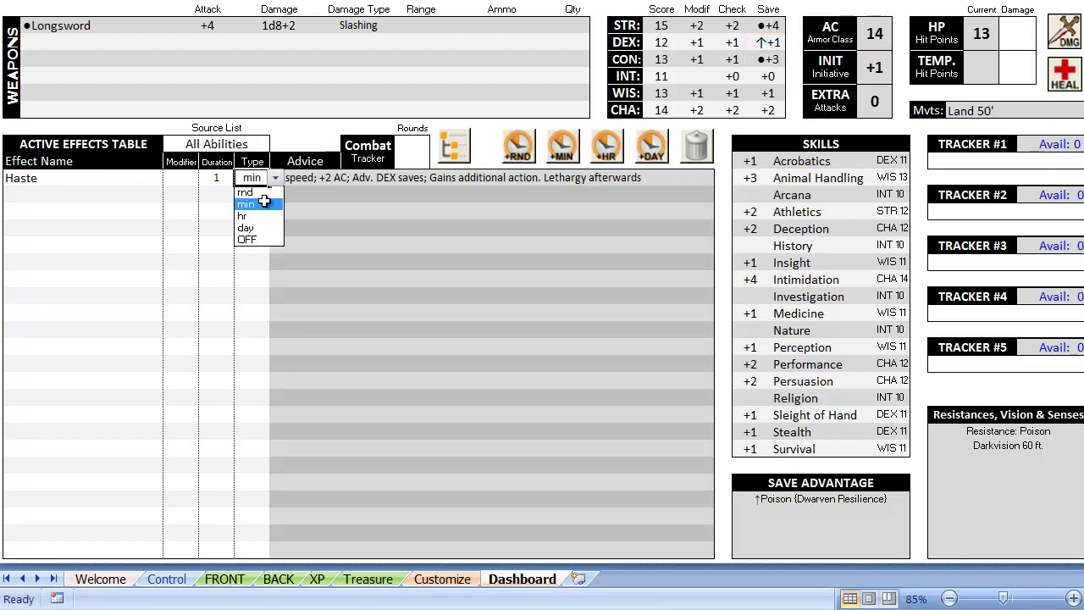
{"action": "left_click", "coordinate": [264, 203]}
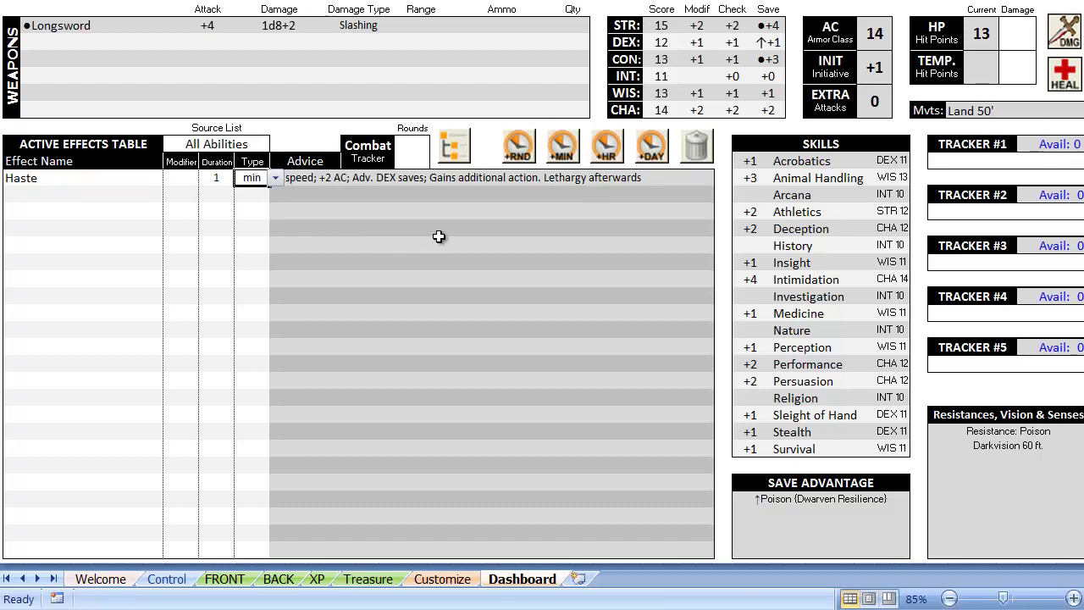
{"action": "left_click", "coordinate": [518, 148]}
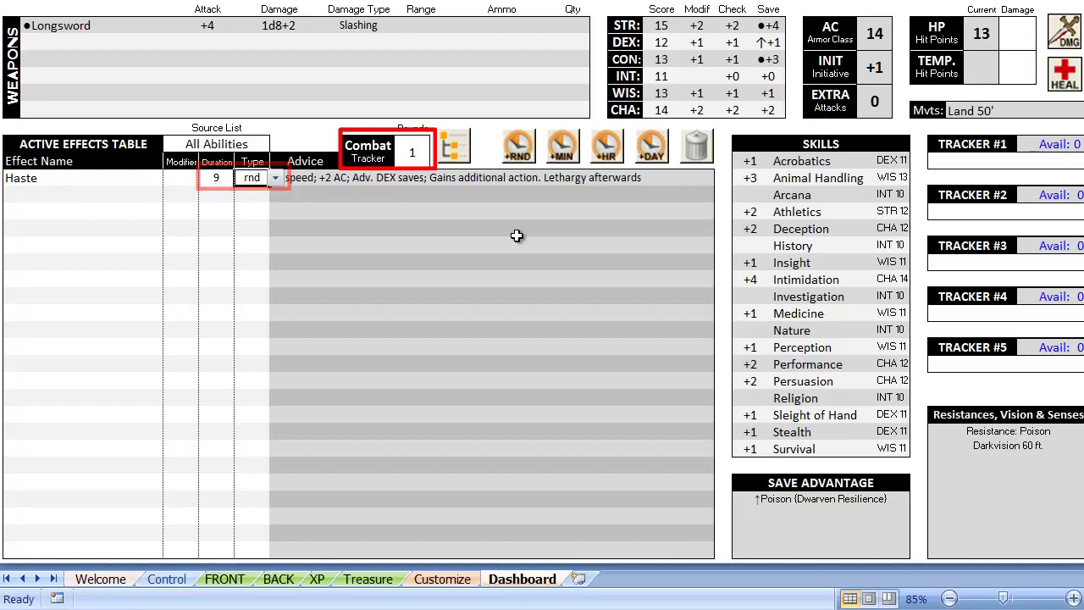
{"action": "left_click", "coordinate": [523, 149]}
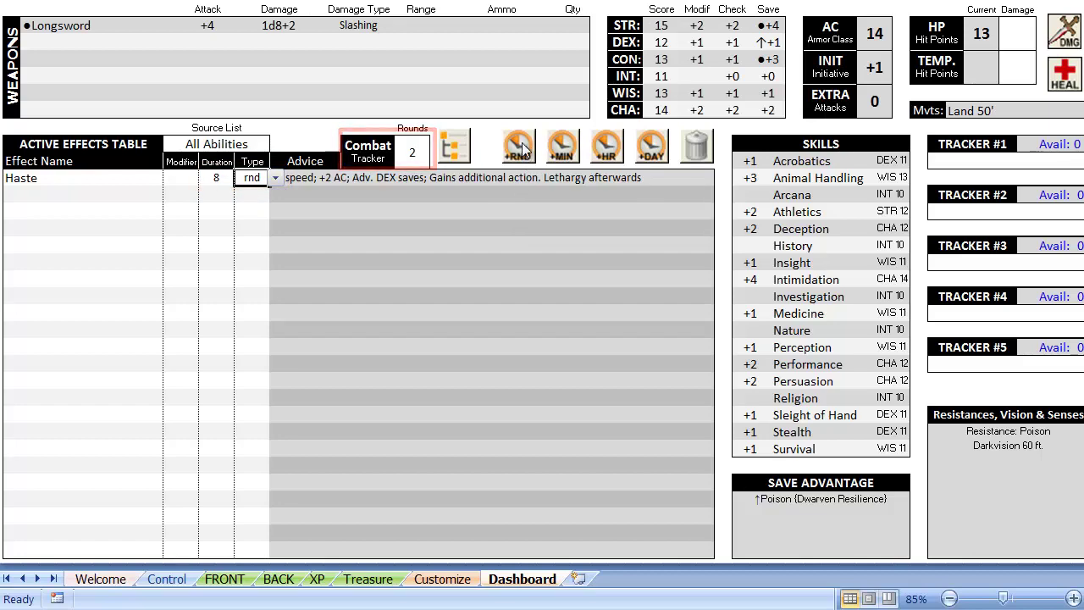